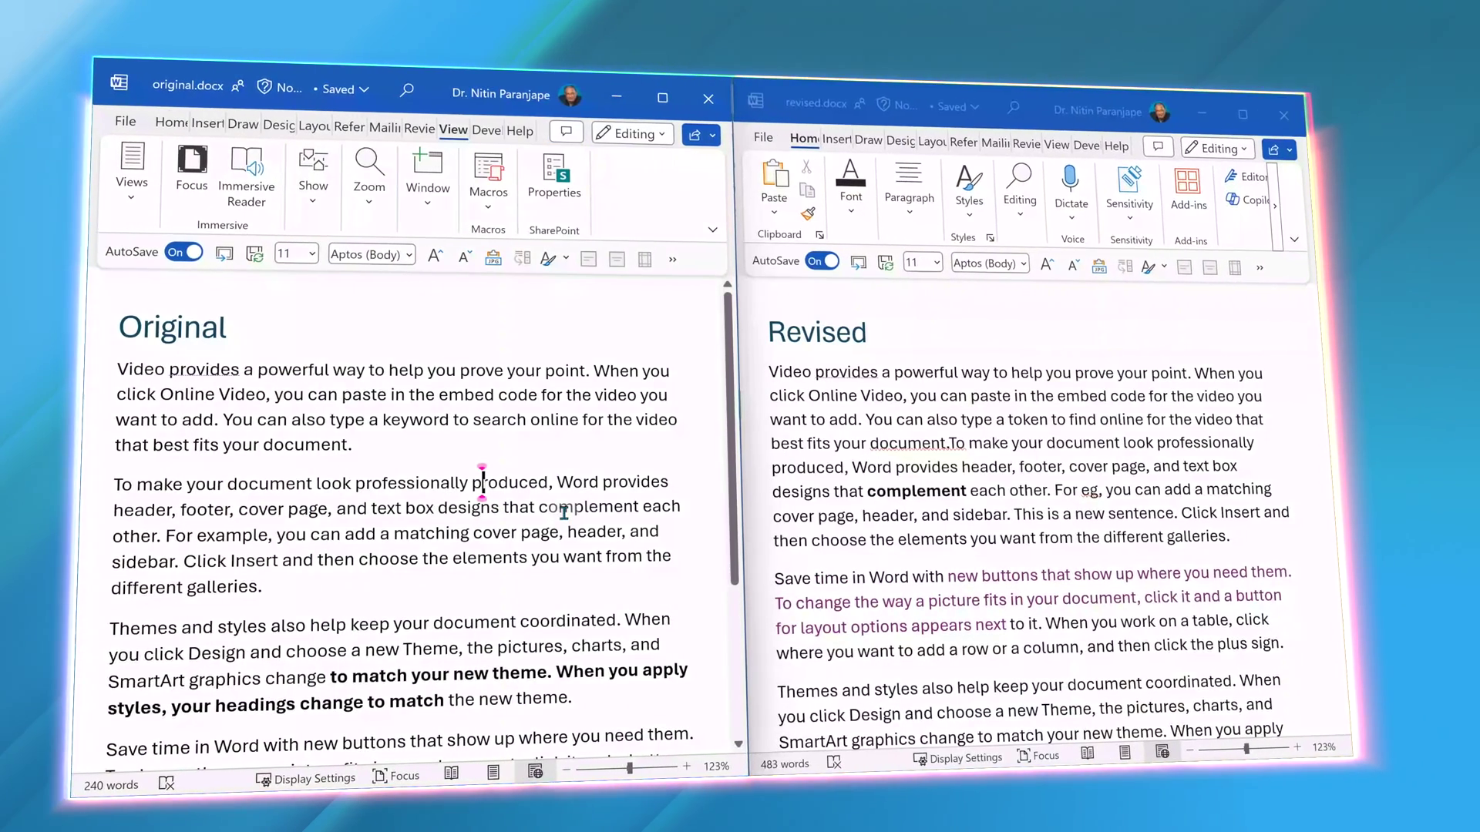
# Step: Start a two-document comparison from the Review tab's Compare menu
pyautogui.scroll(-10, 570, 478)
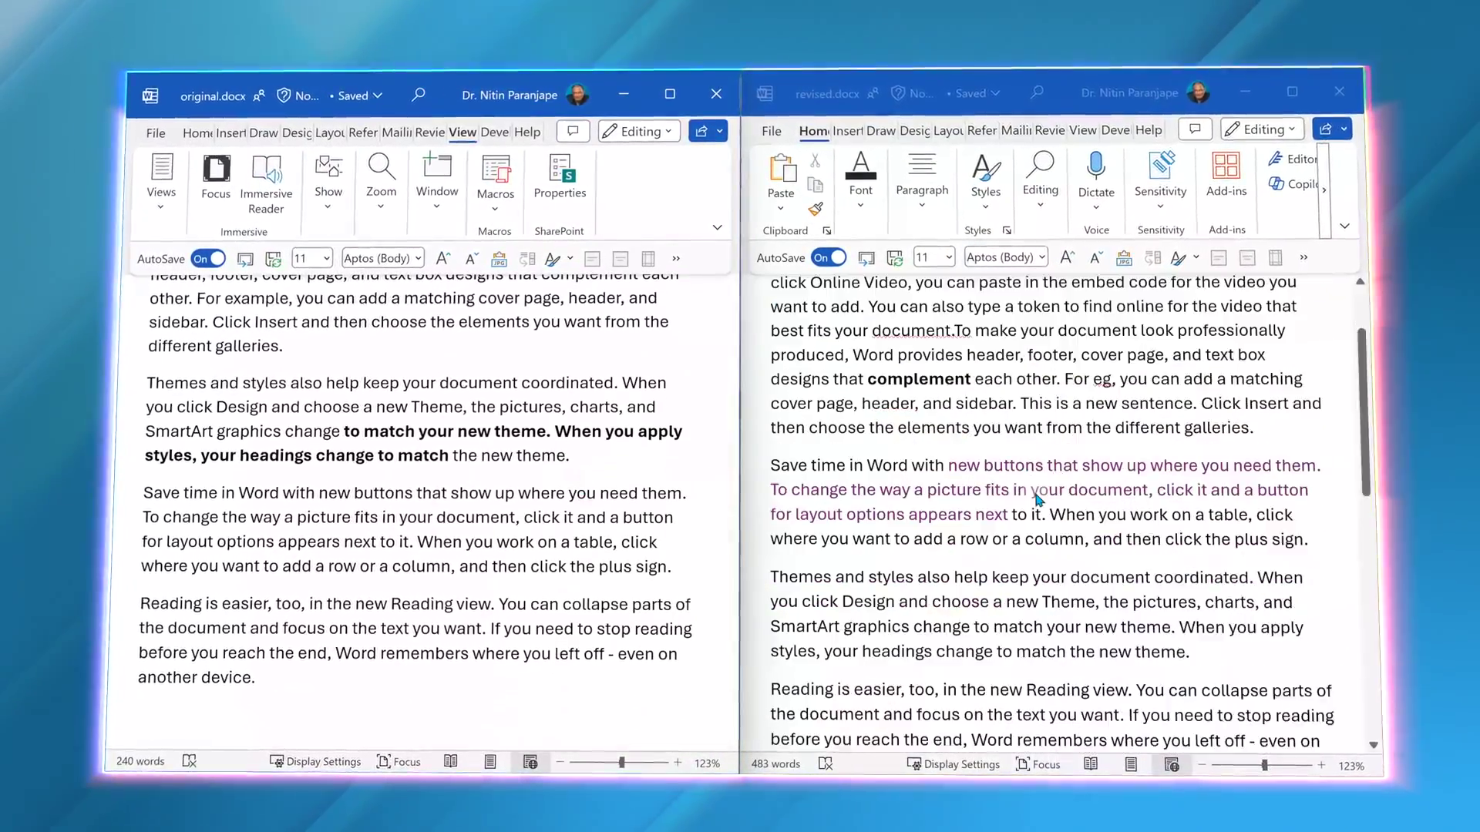
pyautogui.scroll(-5, 1040, 502)
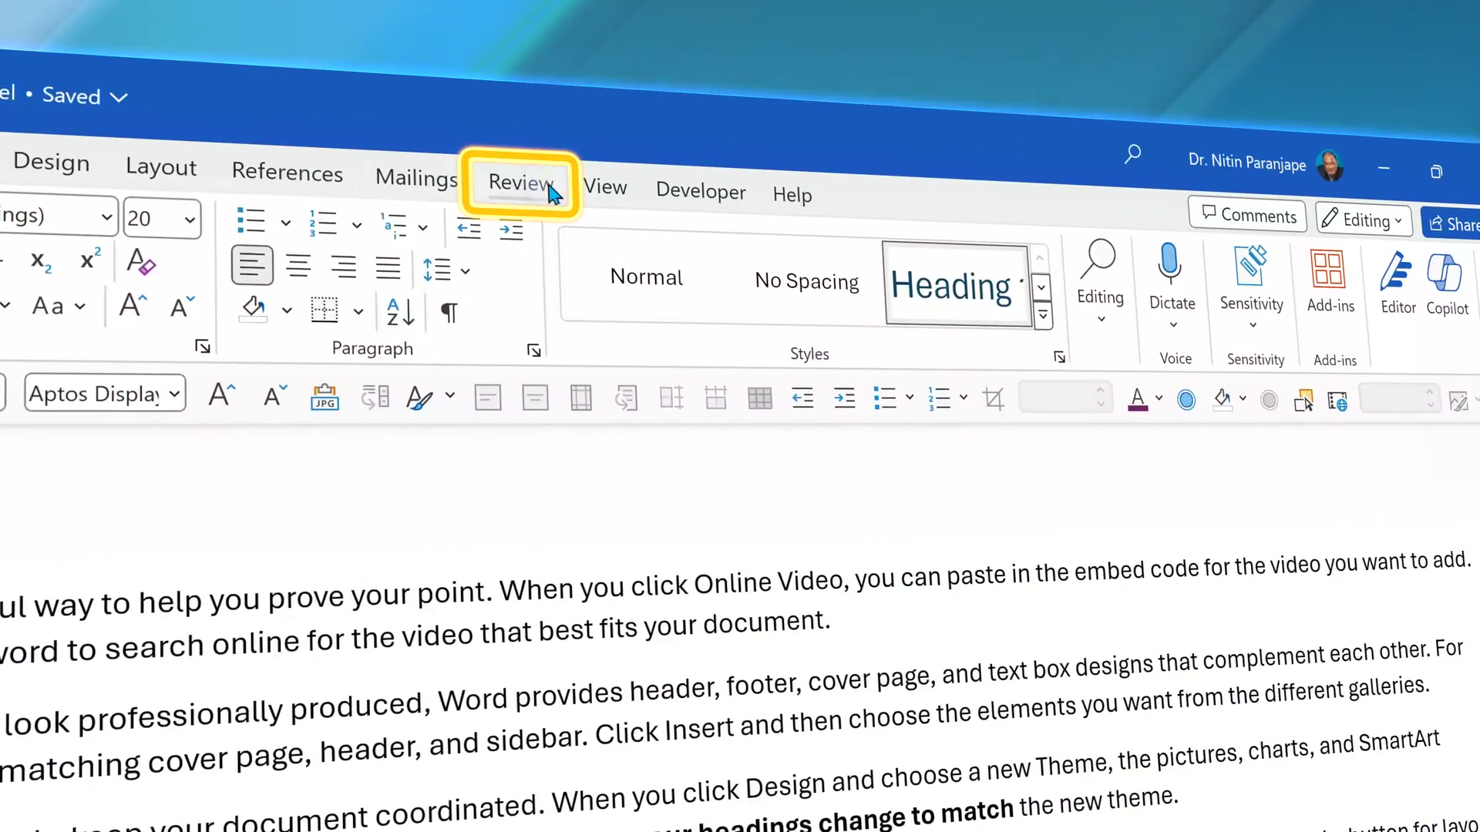
pyautogui.click(548, 186)
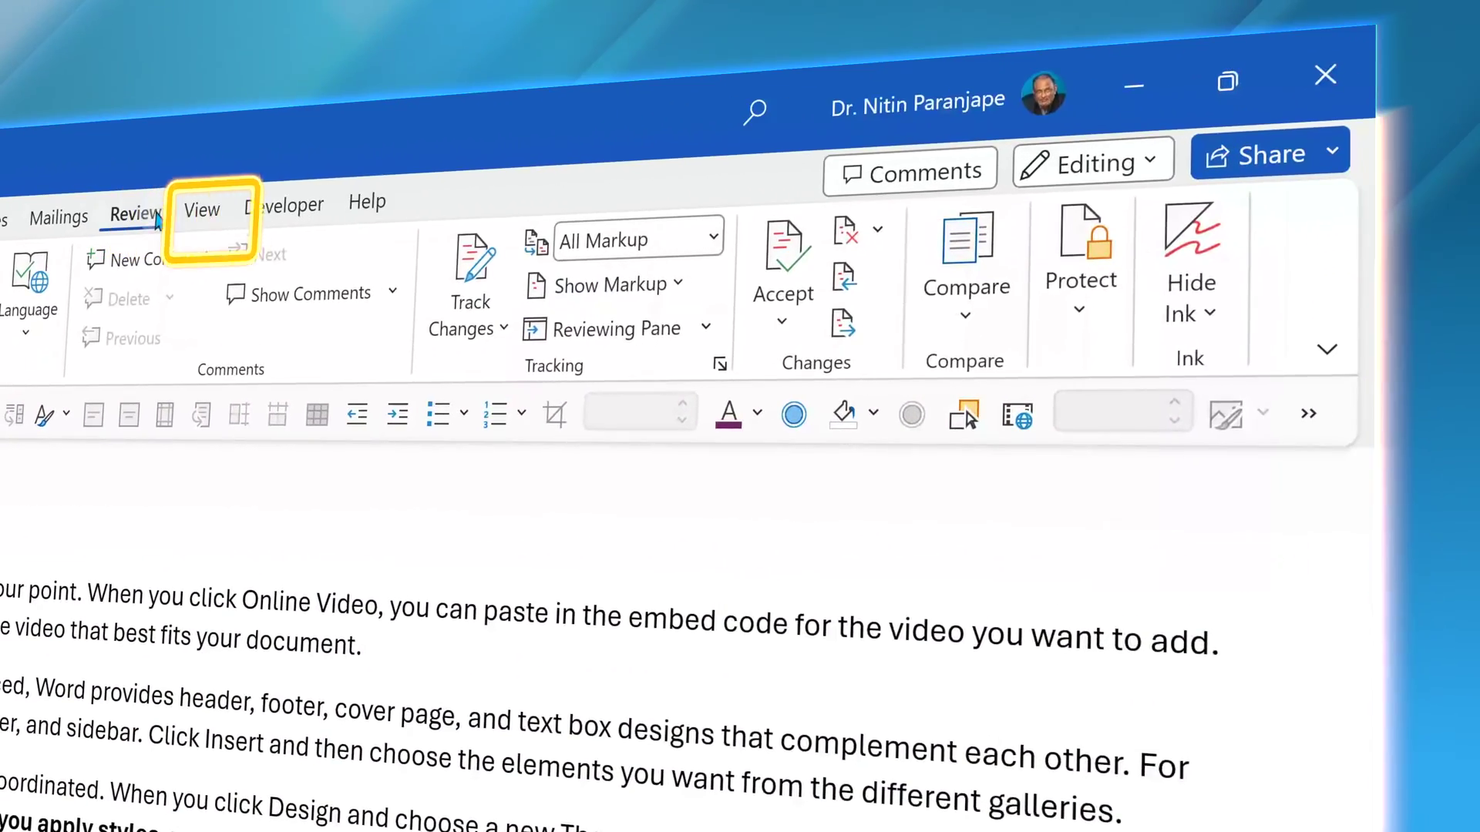
pyautogui.click(960, 304)
pyautogui.click(1071, 779)
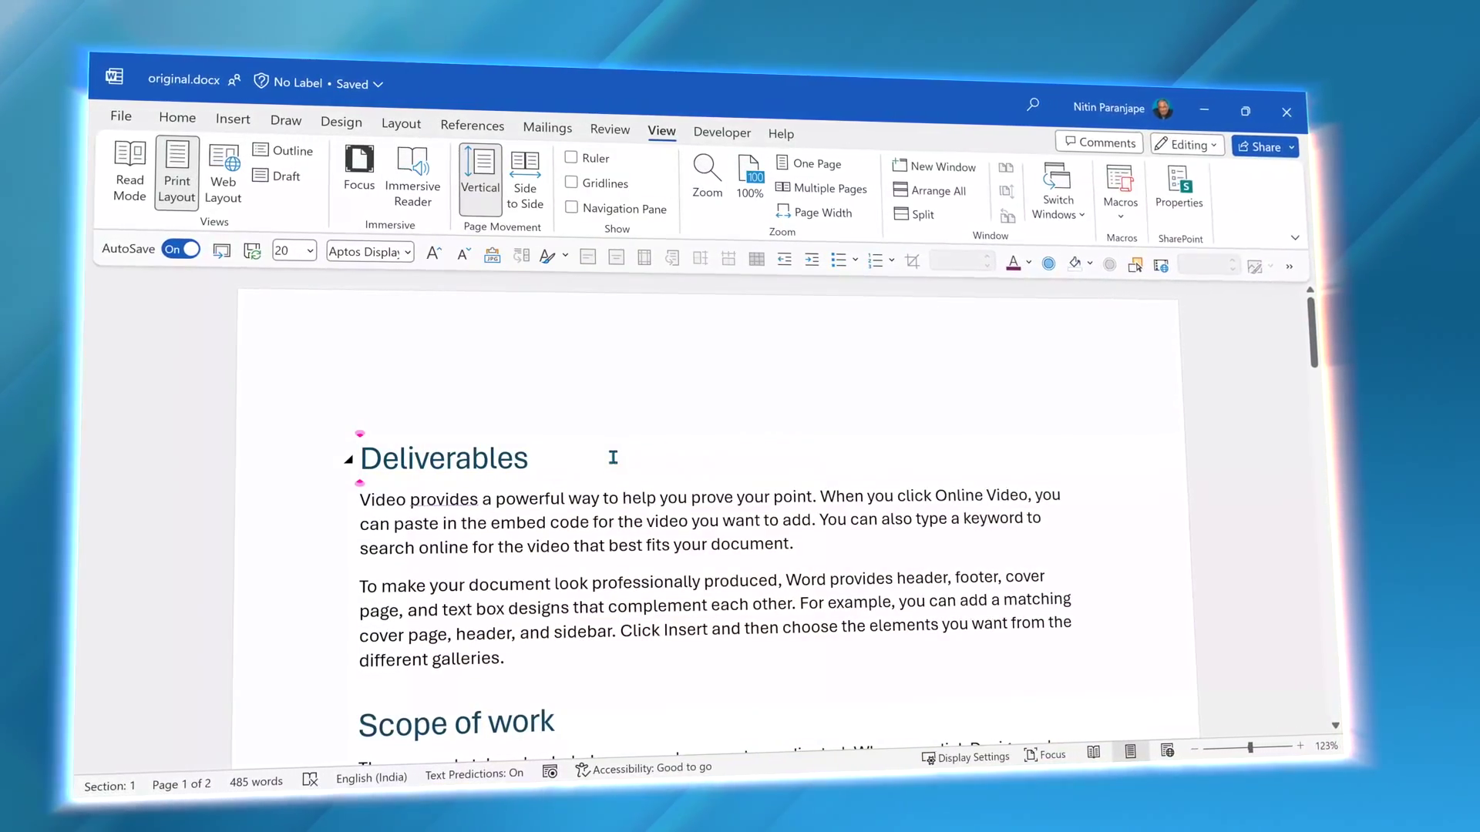
# Step: Save a copy as revised.docx replacing the existing file, then select 'best fits your document'
pyautogui.hotkey('alt', 'f')
pyautogui.press('a')
pyautogui.click(682, 207)
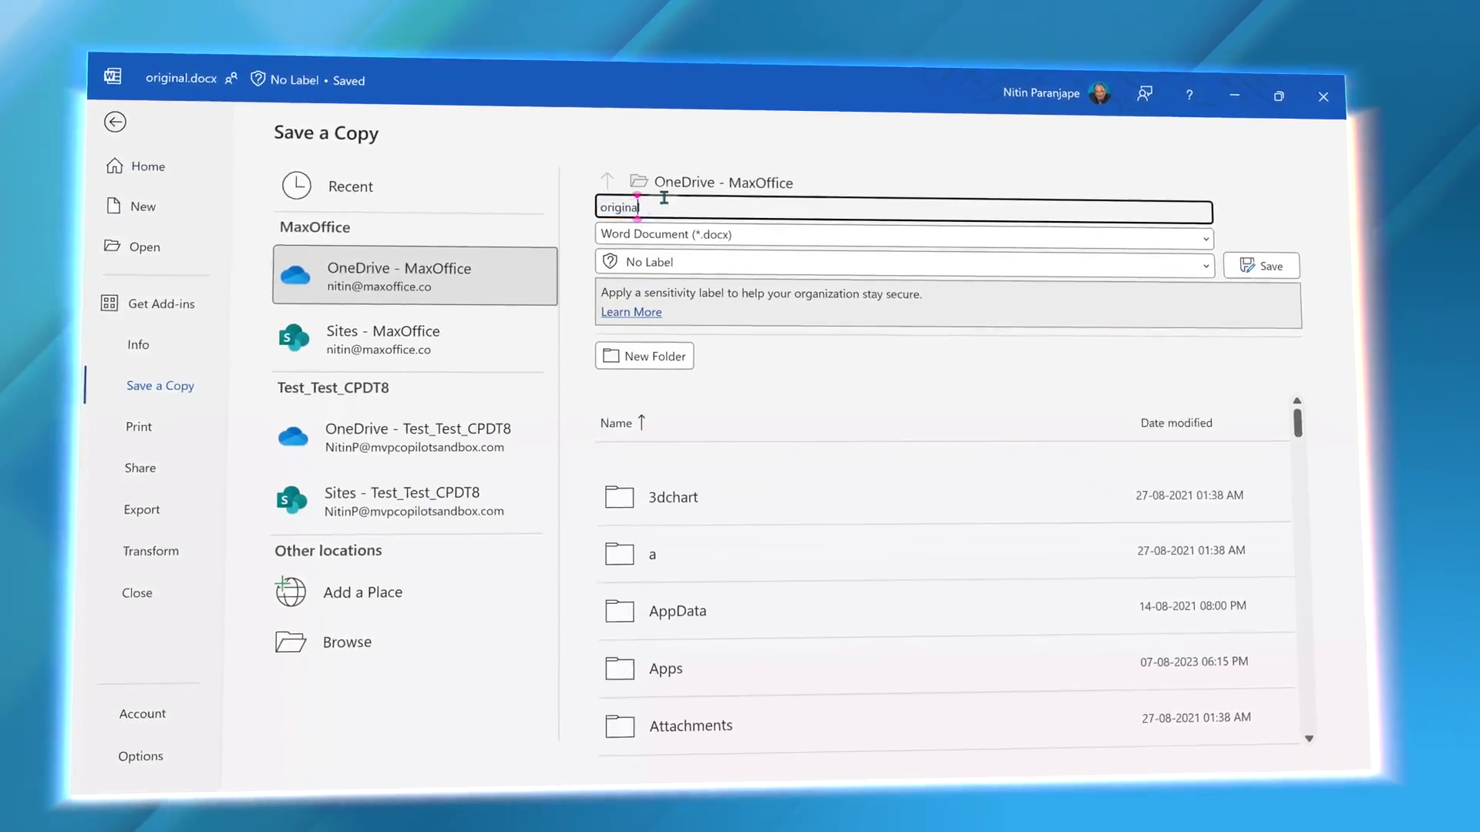
pyautogui.write('revised')
pyautogui.press('Return')
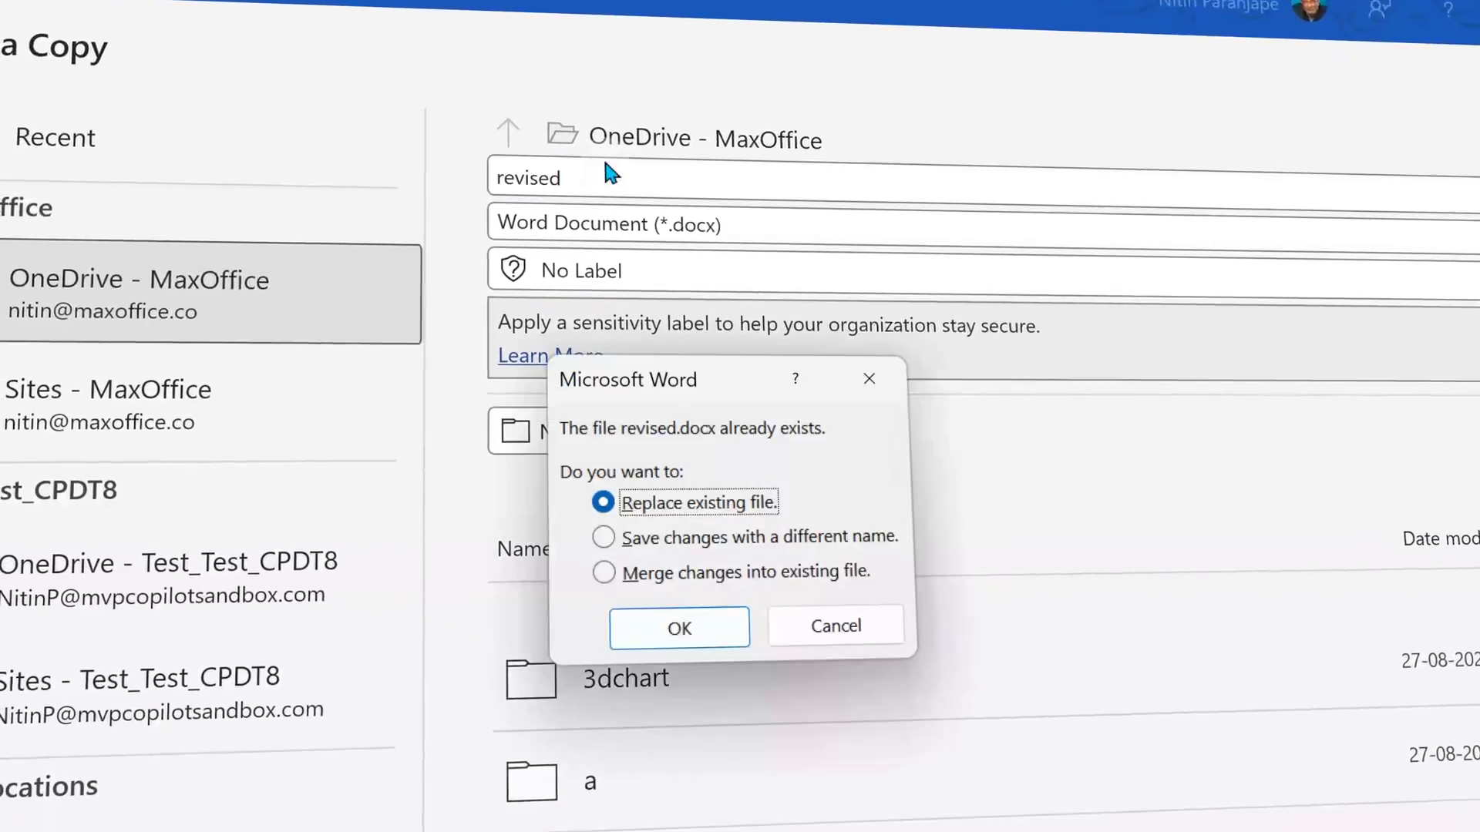
pyautogui.click(669, 553)
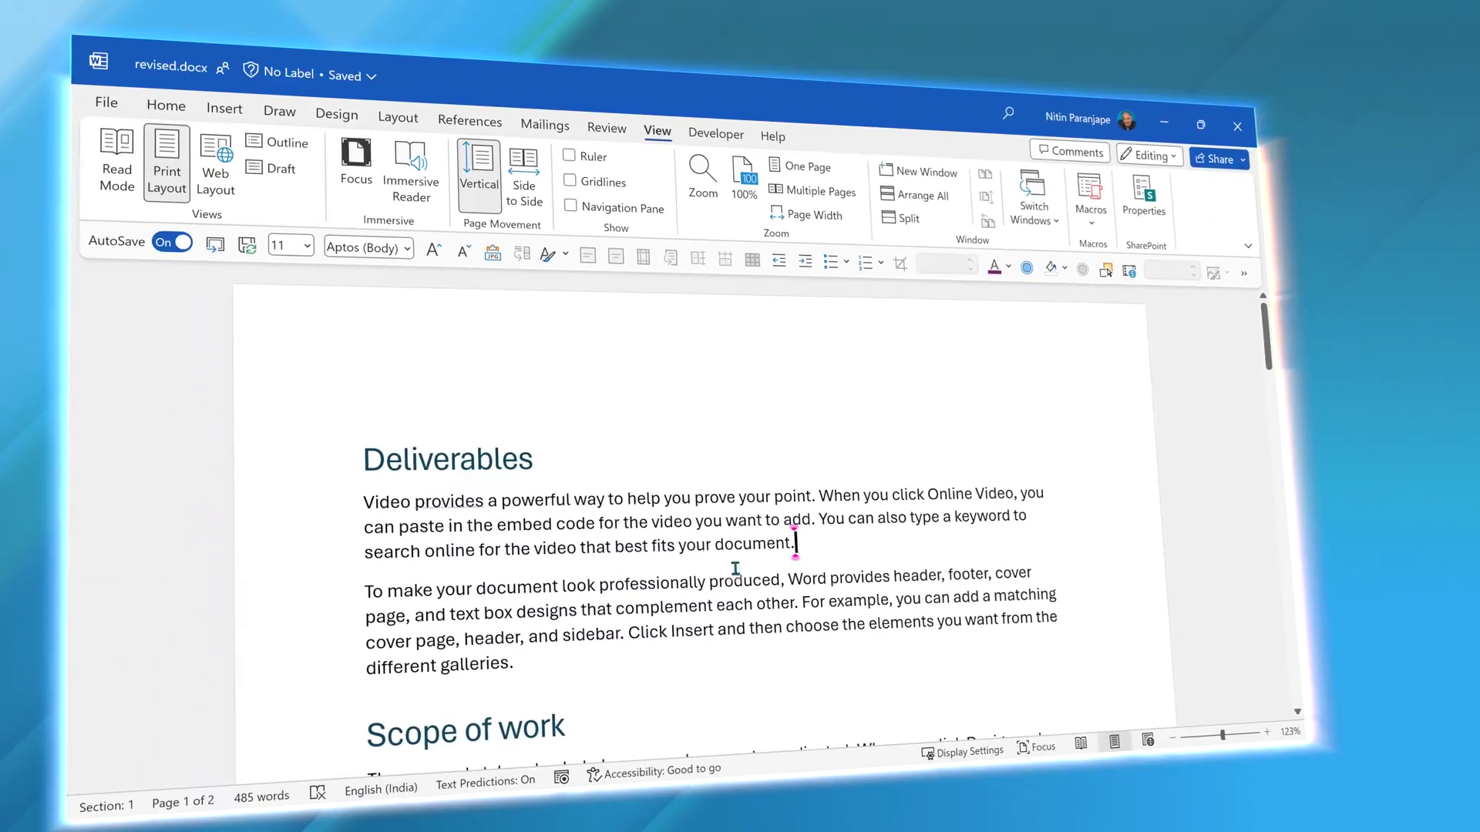
pyautogui.moveTo(614, 549); pyautogui.dragTo(787, 549)
# Step: Bold the selected phrase and select the first Scope of work paragraph
pyautogui.hotkey('ctrl', 'b')
pyautogui.click(690, 638)
pyautogui.scroll(-5, 690, 539)
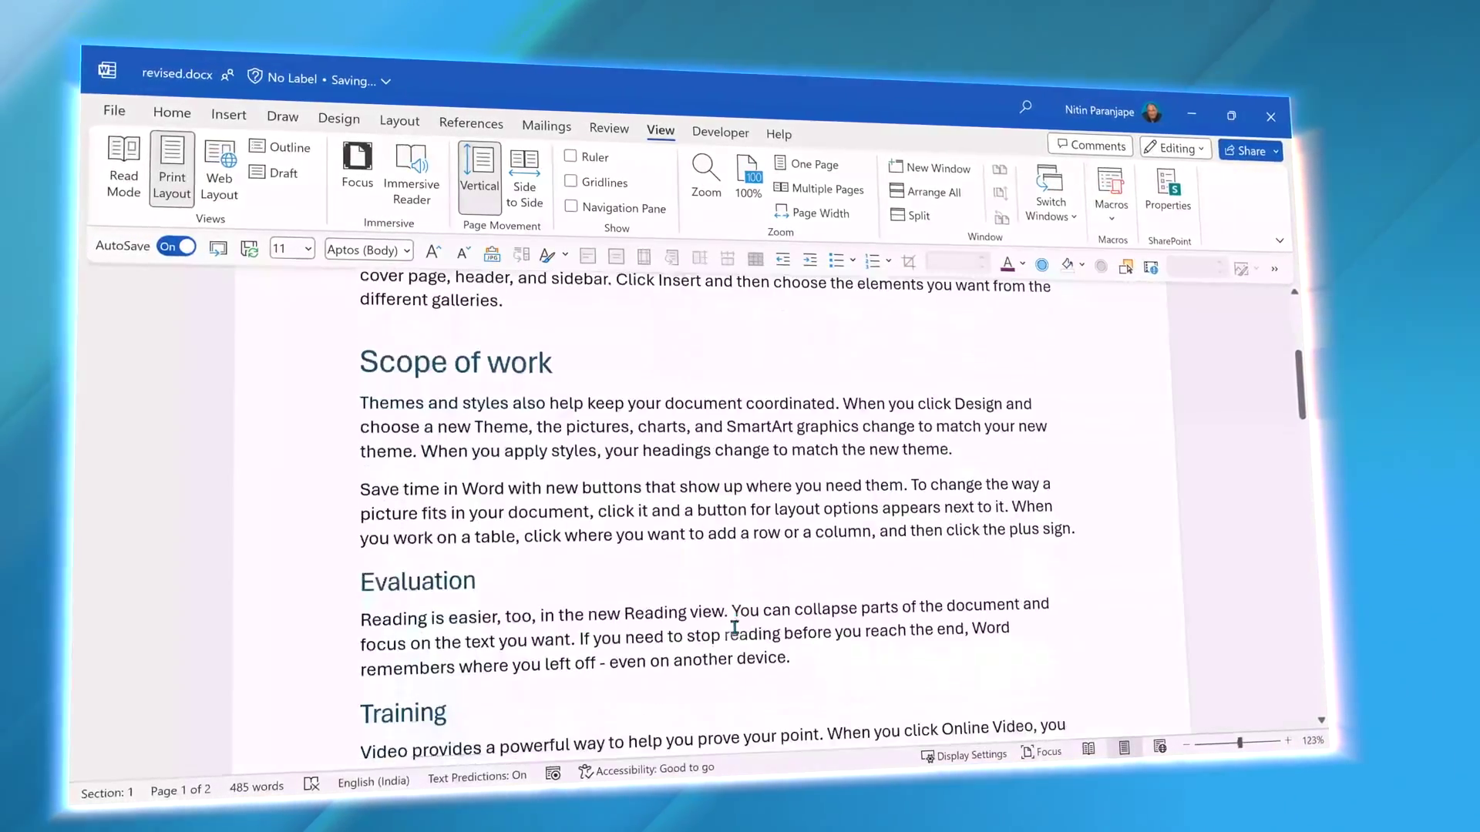
pyautogui.tripleClick(744, 451)
pyautogui.click(958, 605)
# Step: Retitle the Evaluation heading to Assessment and the Training heading to Coaching
pyautogui.doubleClick(417, 581)
pyautogui.write('Assessment')
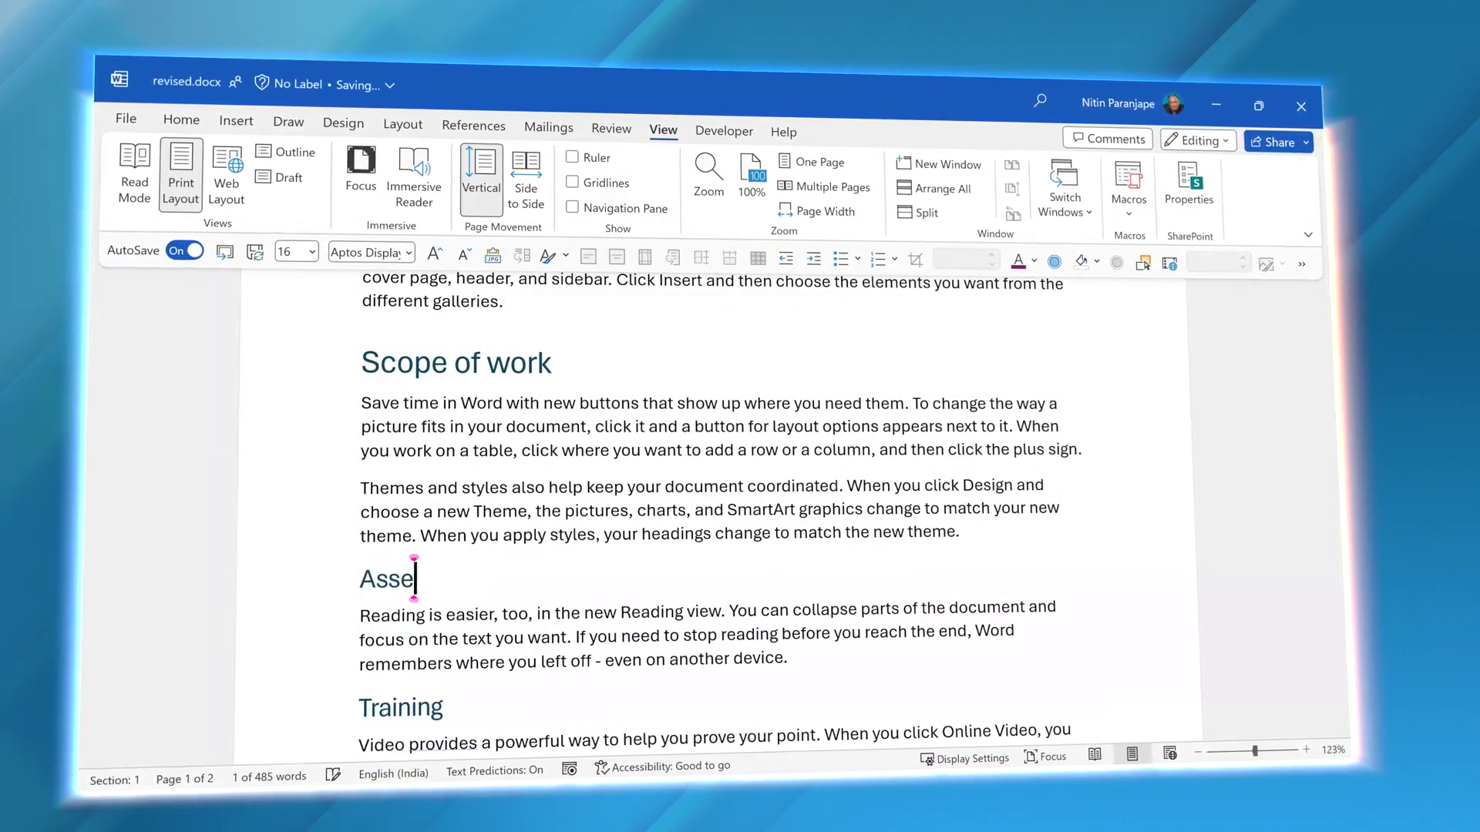
pyautogui.doubleClick(401, 706)
pyautogui.write('Coaching')
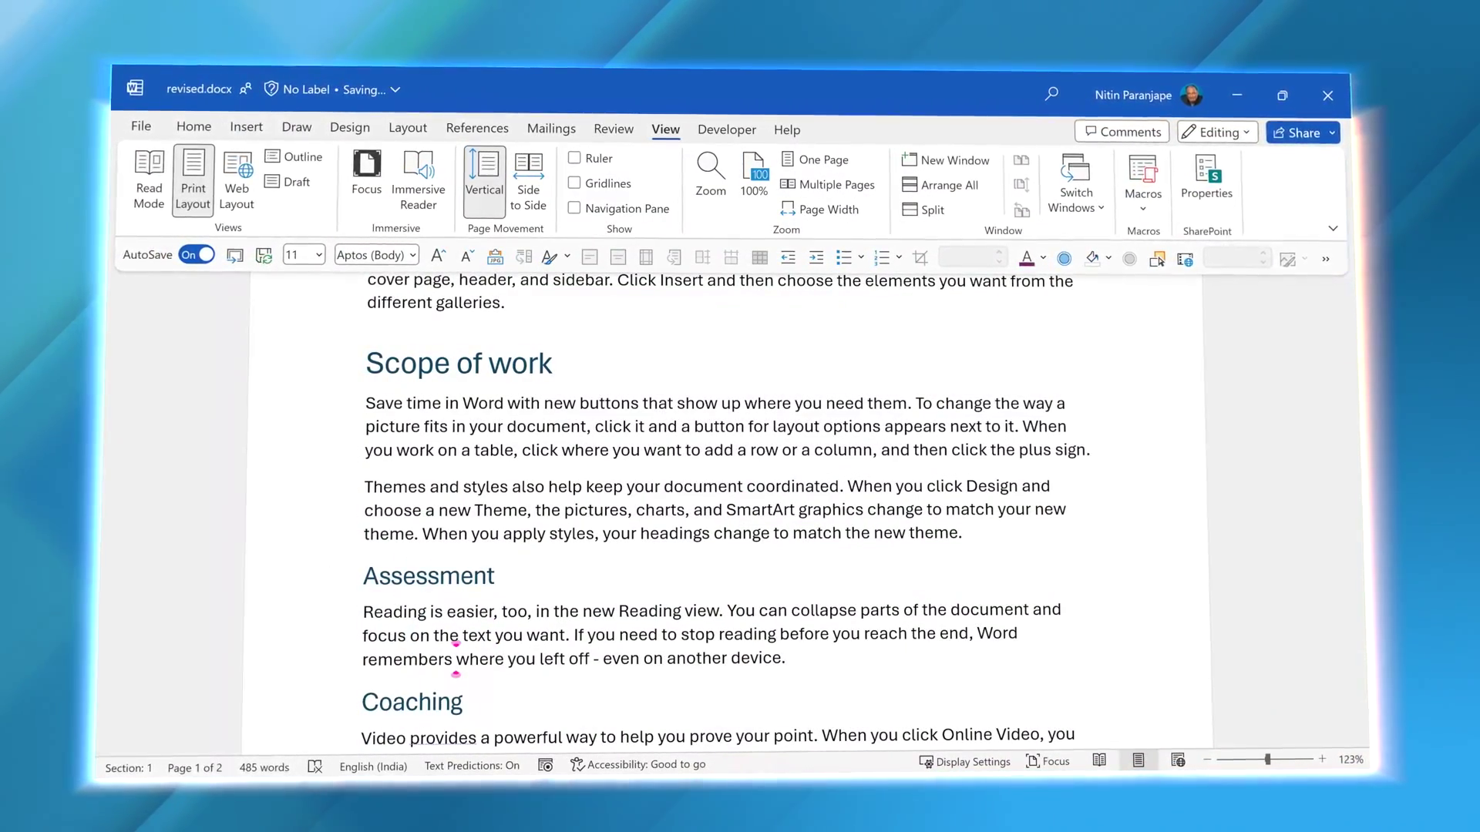
# Step: Insert 'This is a new sentence.' at the start of the Reading text
pyautogui.click(408, 610)
pyautogui.click(364, 611)
pyautogui.write('This is a')
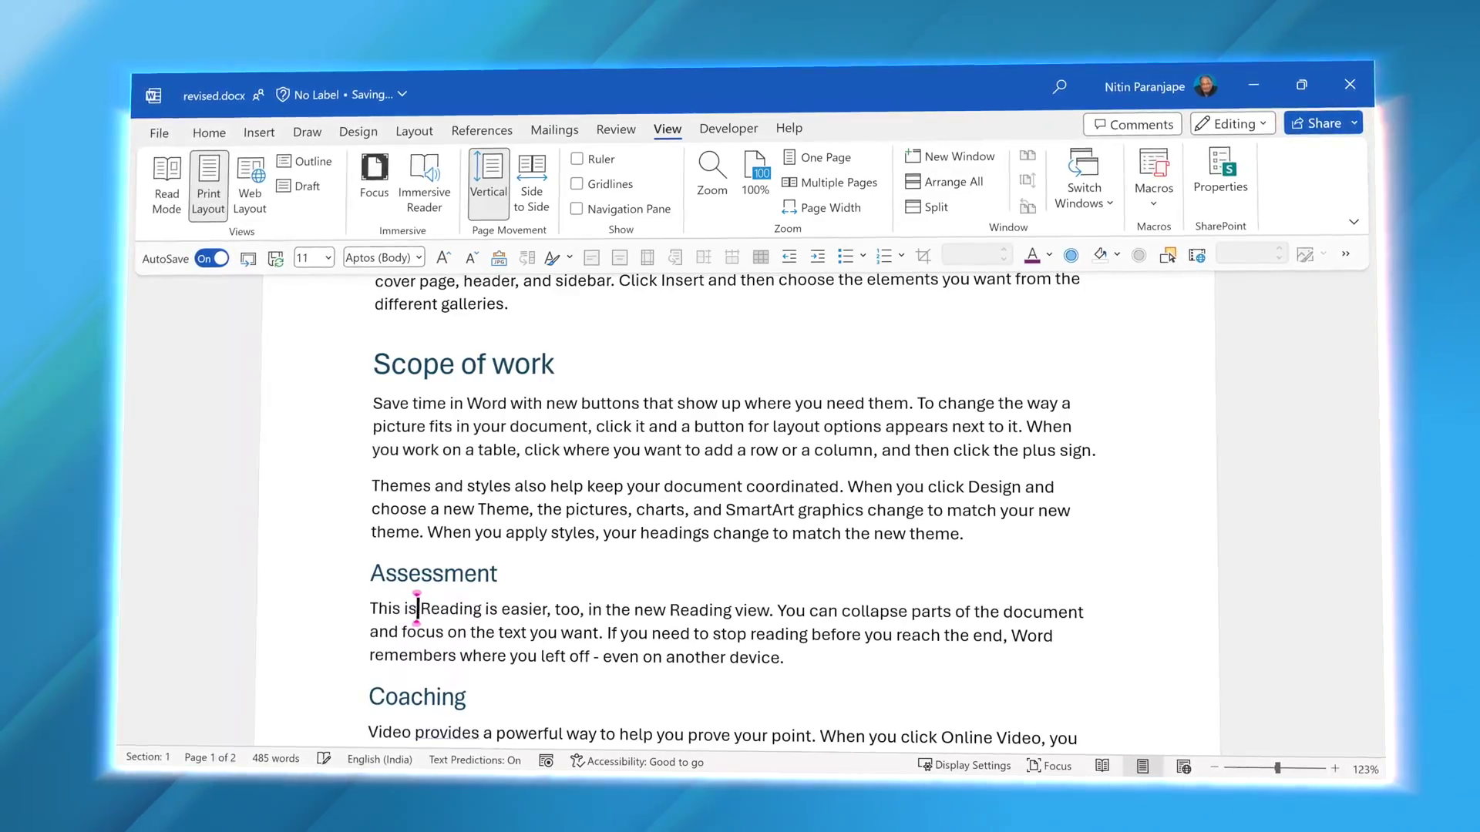
pyautogui.write(' new sentence')
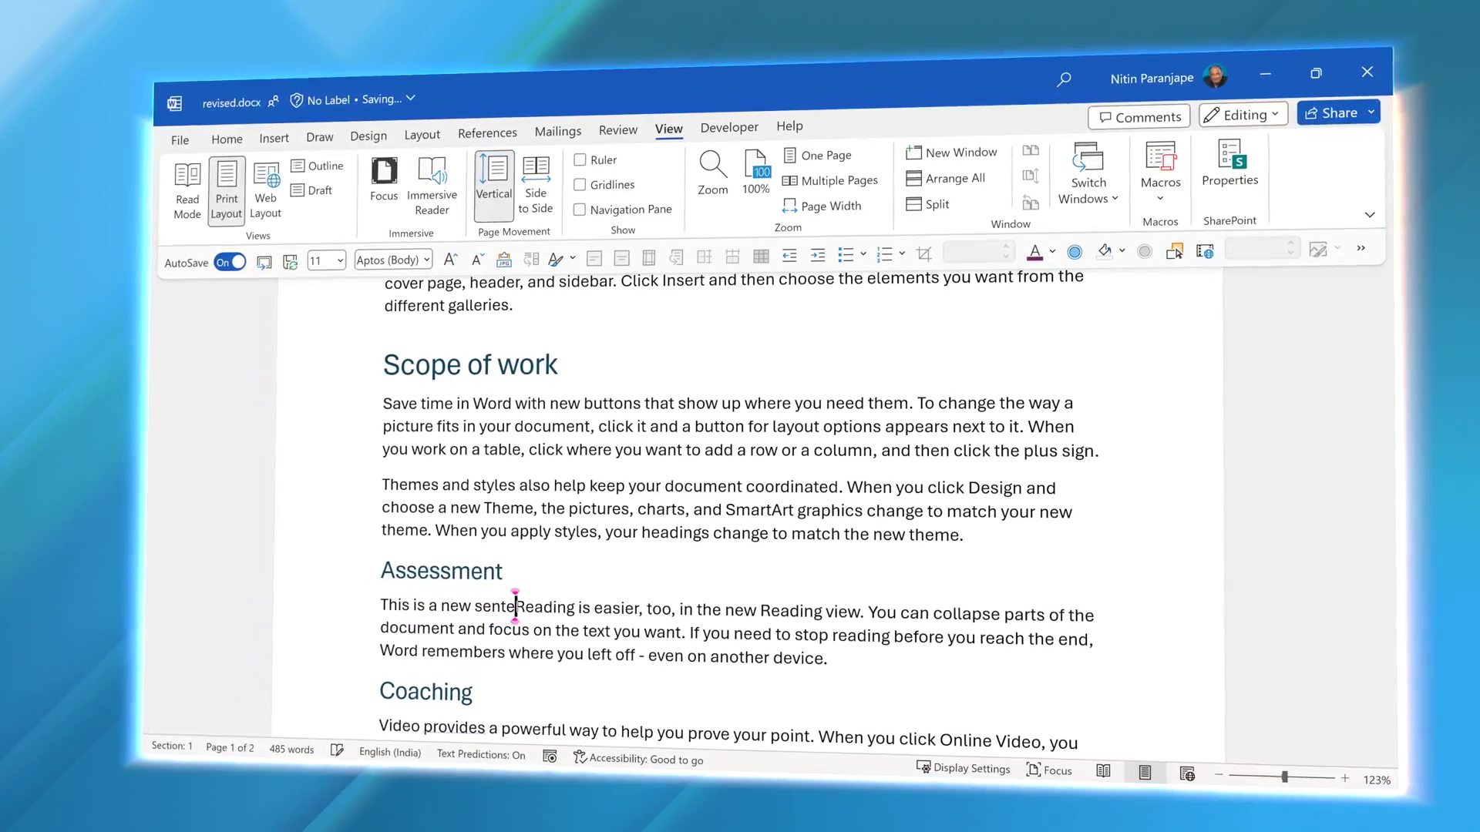
pyautogui.write('.')
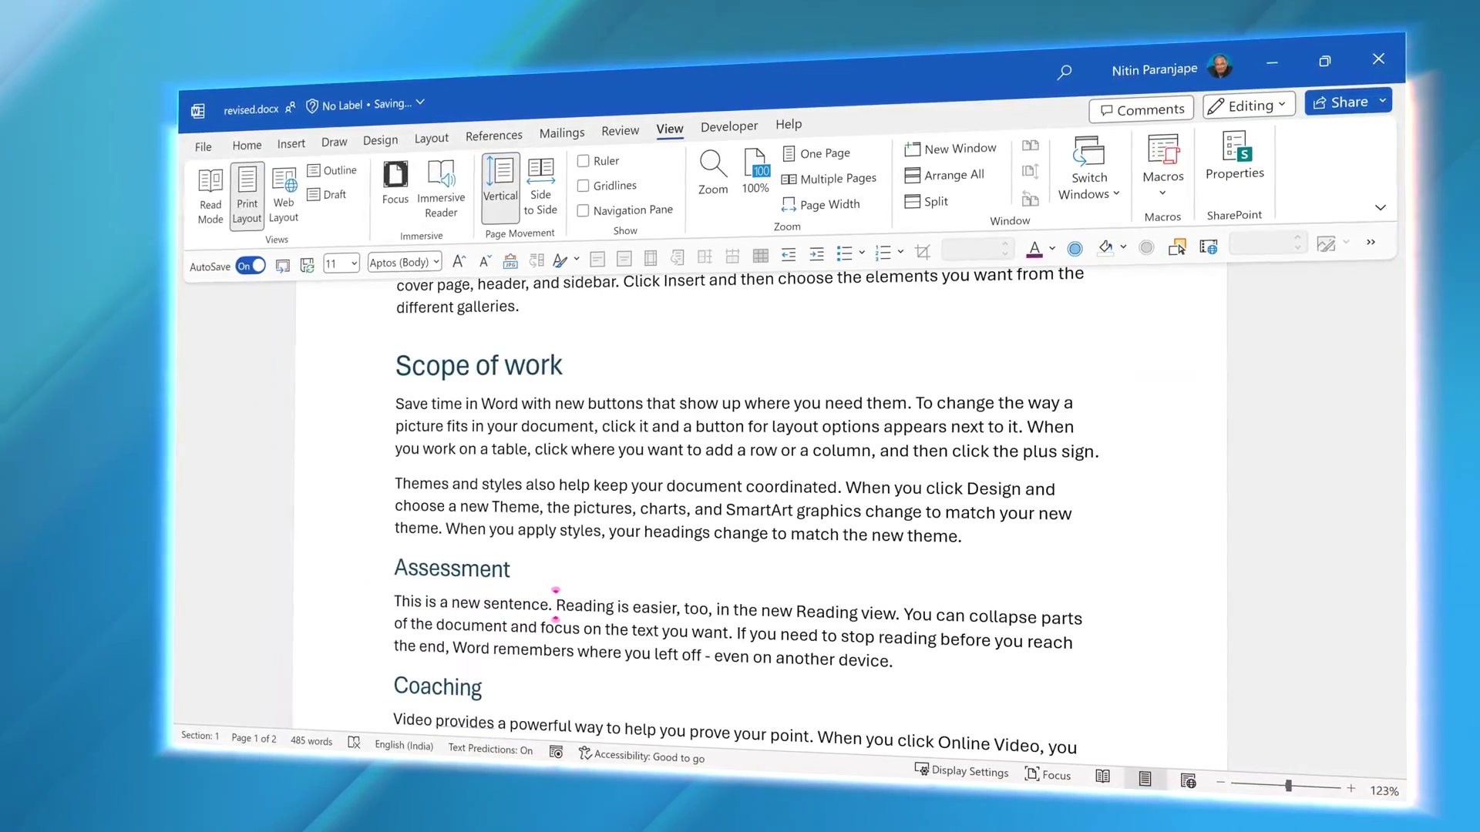
# Step: Open Compare Documents and choose original.docx as the original document
pyautogui.click(620, 131)
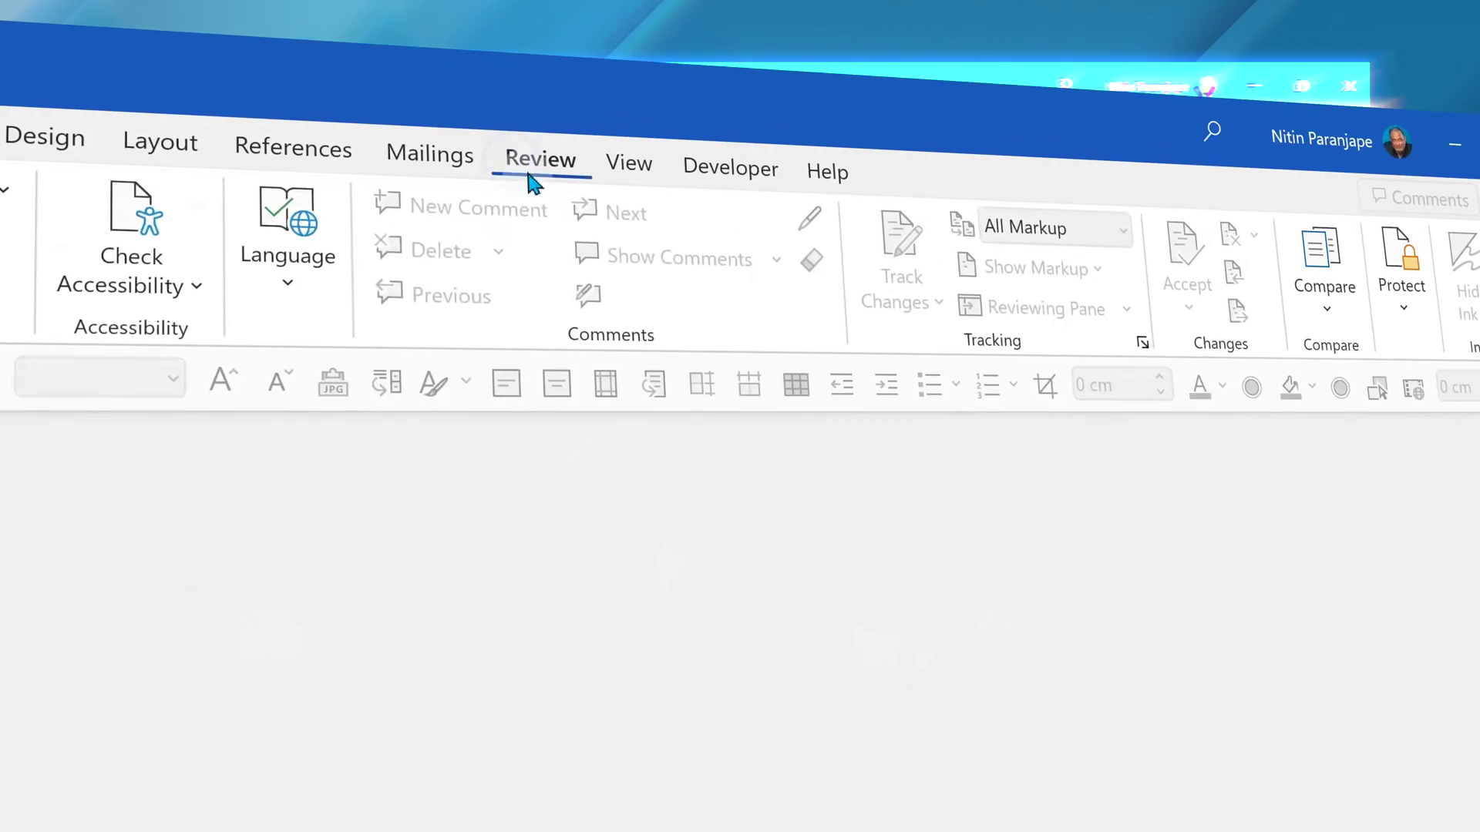
pyautogui.click(1326, 297)
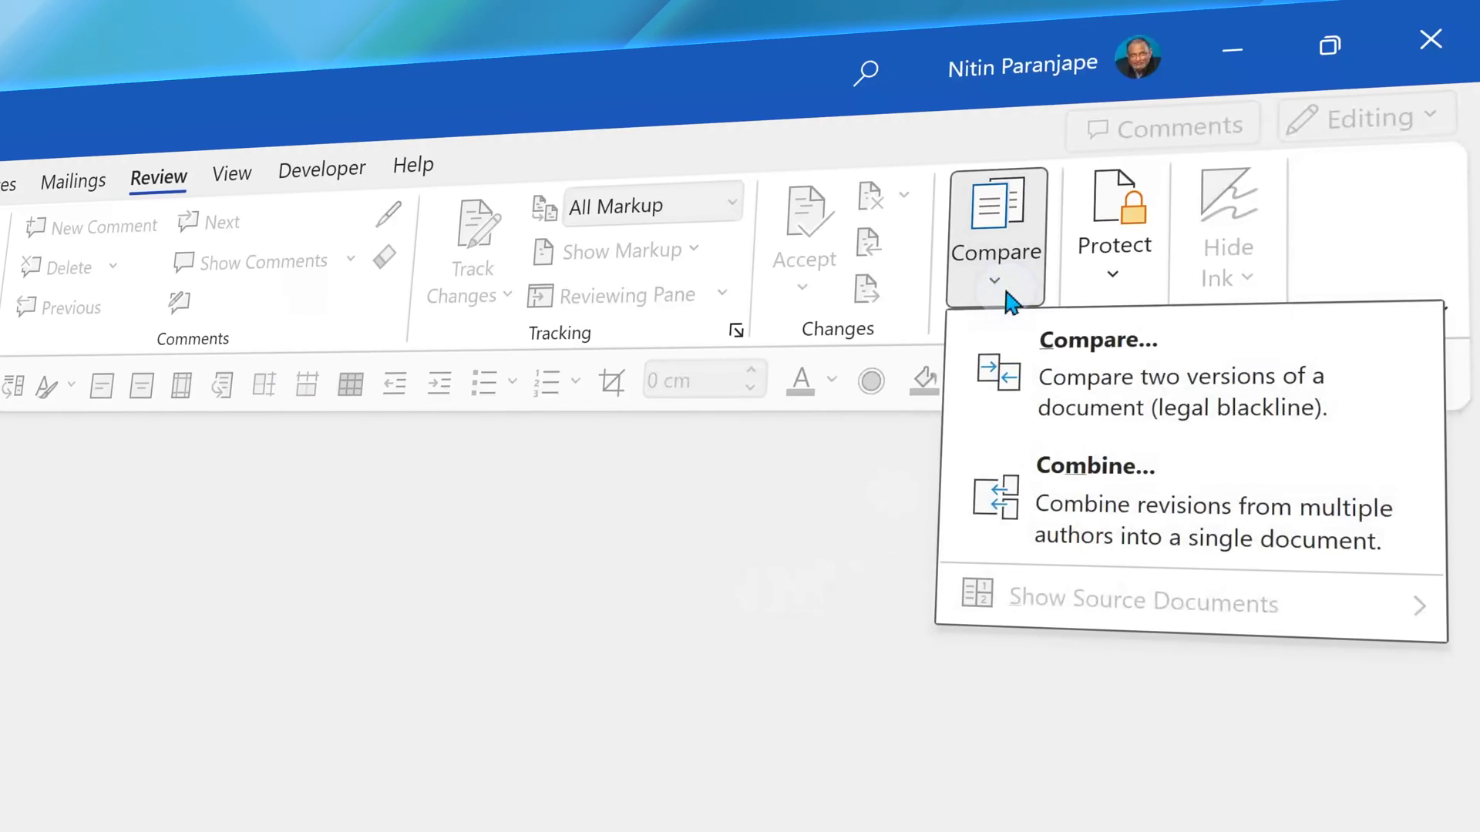
pyautogui.click(1077, 388)
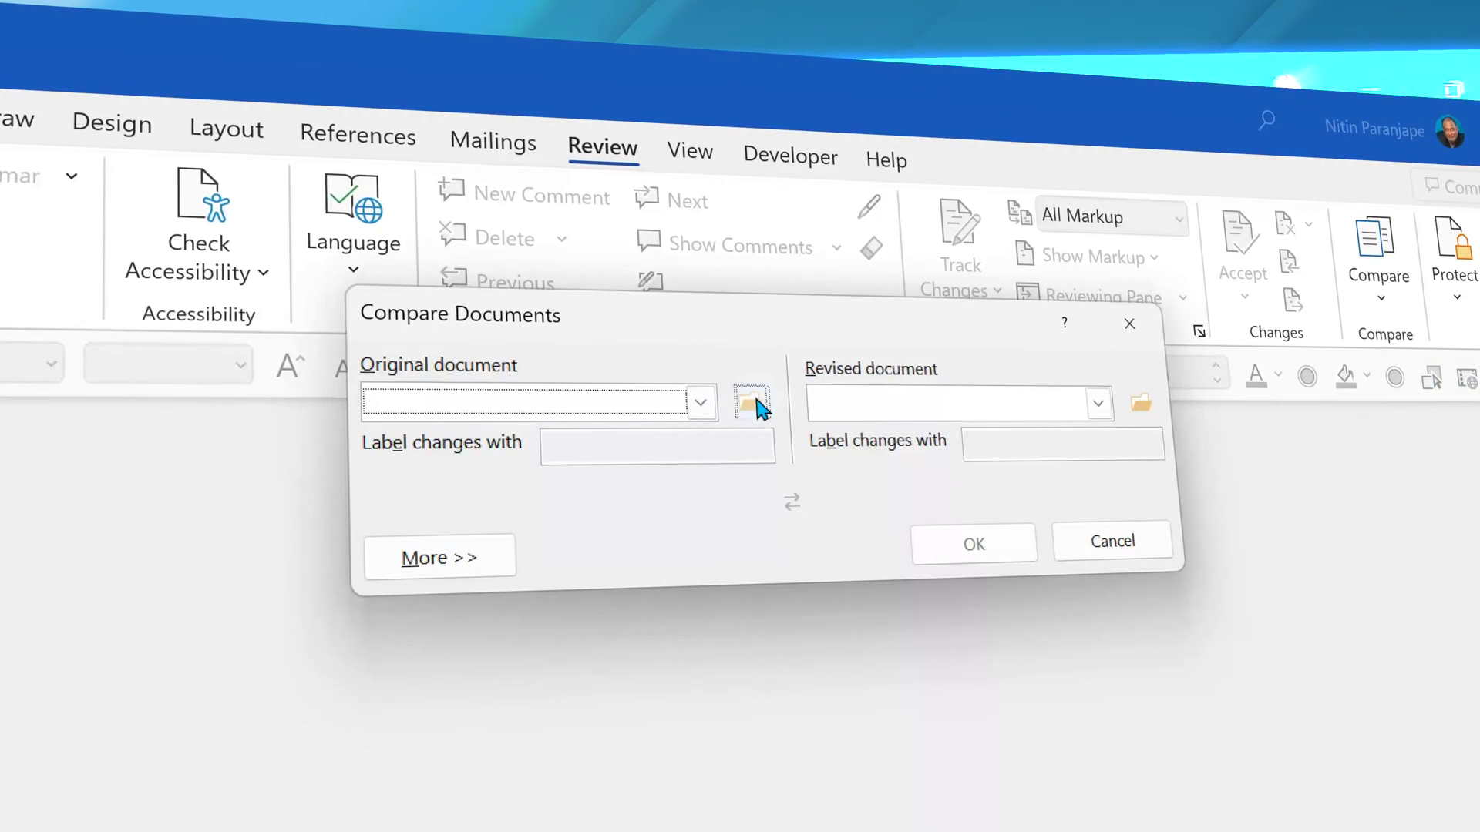
pyautogui.click(753, 392)
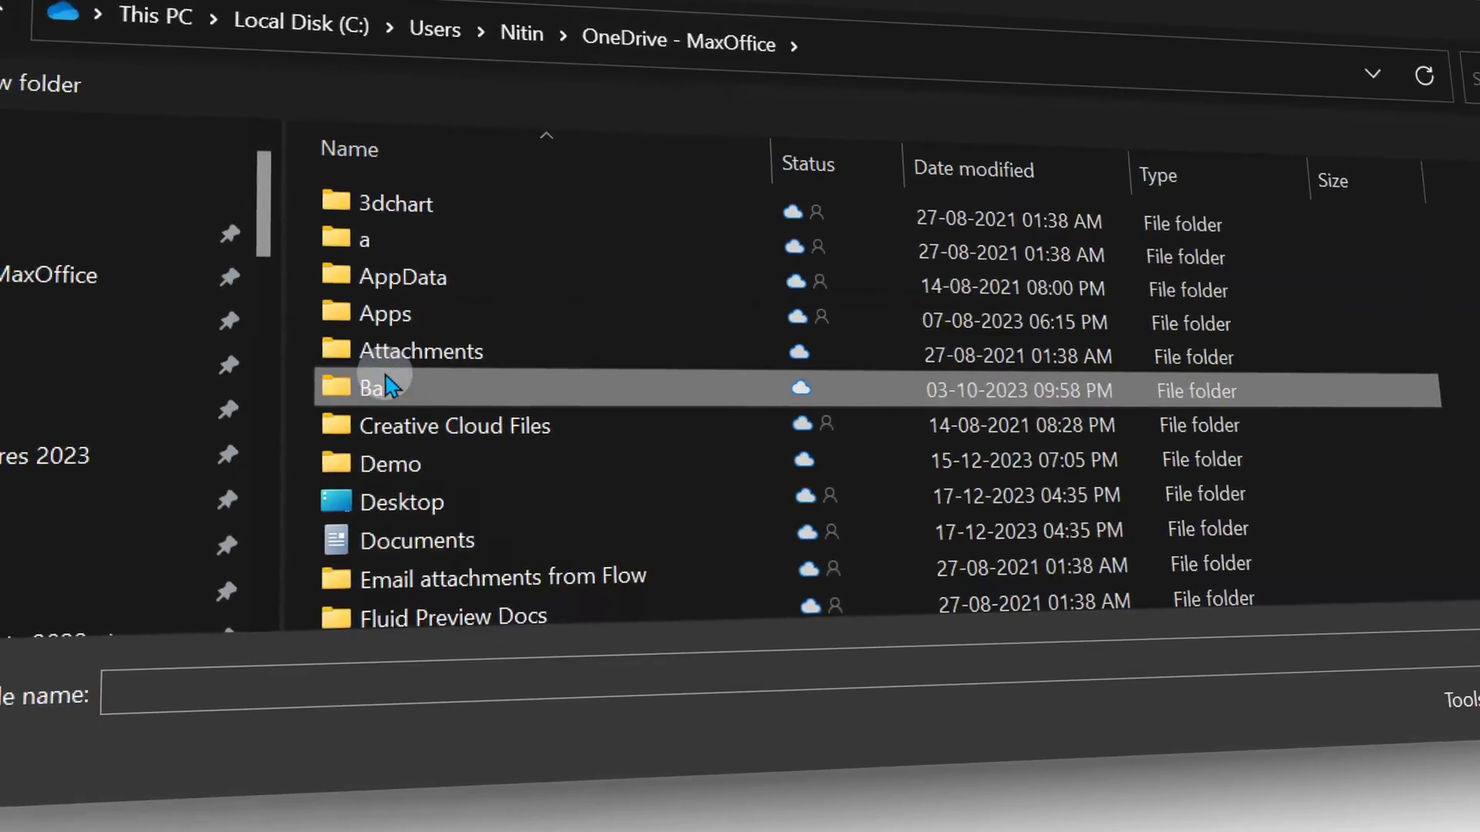
pyautogui.doubleClick(367, 383)
pyautogui.click(393, 340)
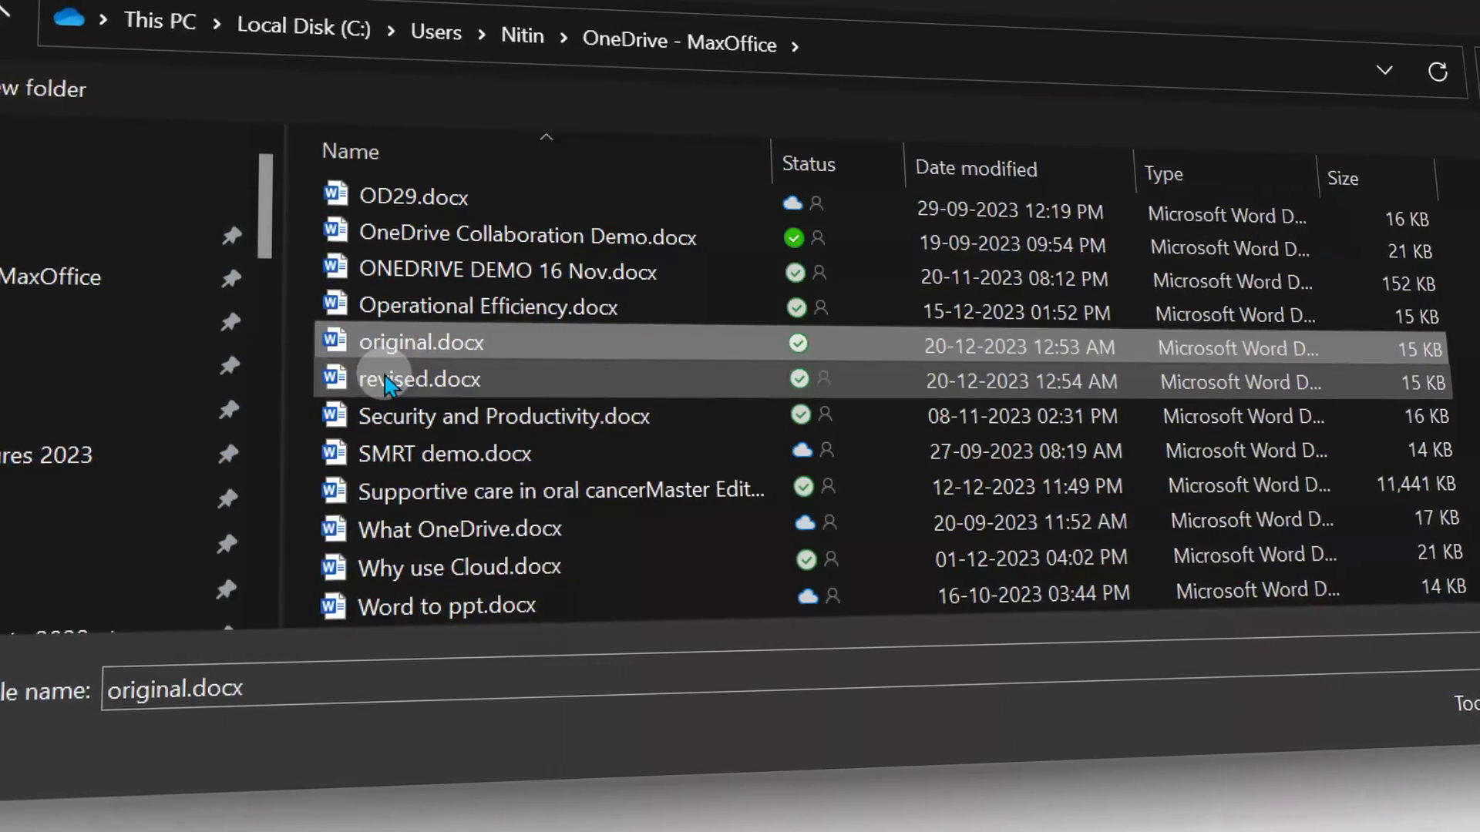
pyautogui.doubleClick(393, 340)
# Step: Set revised.docx as the revised document, label changes with Boss, and run the comparison
pyautogui.click(1123, 321)
pyautogui.click(1171, 320)
pyautogui.write('rev')
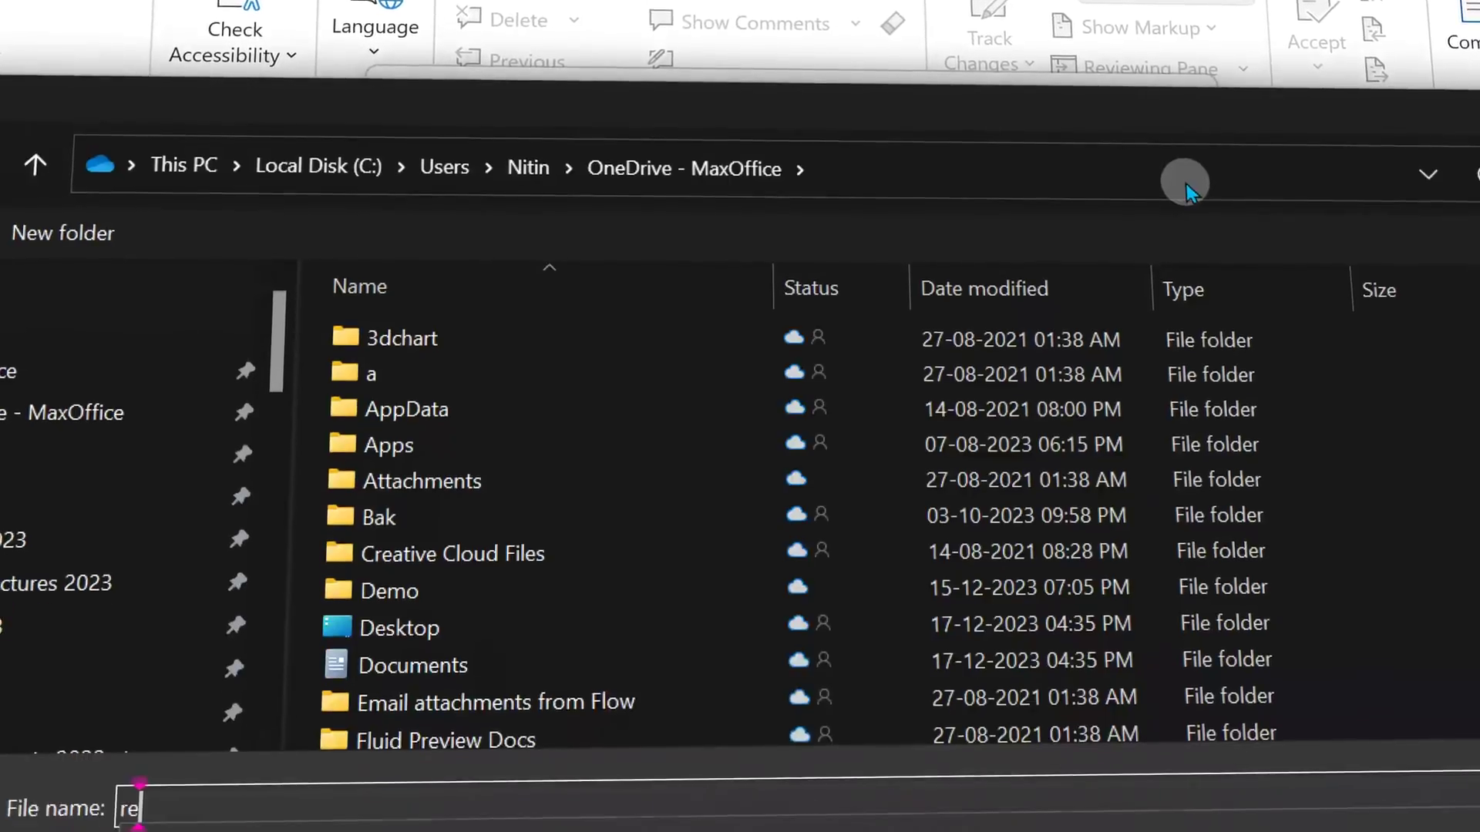
pyautogui.click(162, 717)
pyautogui.press('Return')
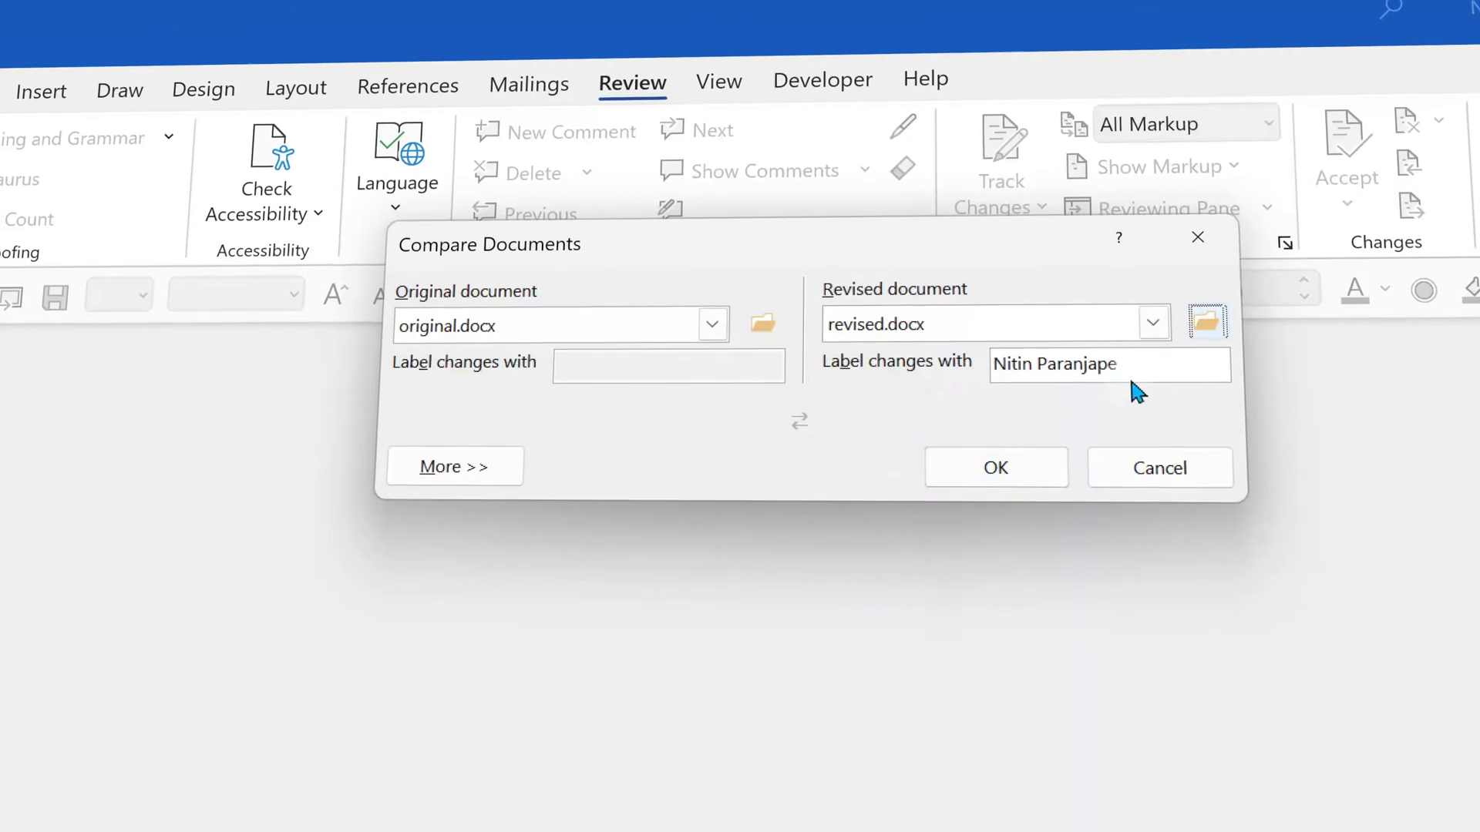
pyautogui.write('Boss')
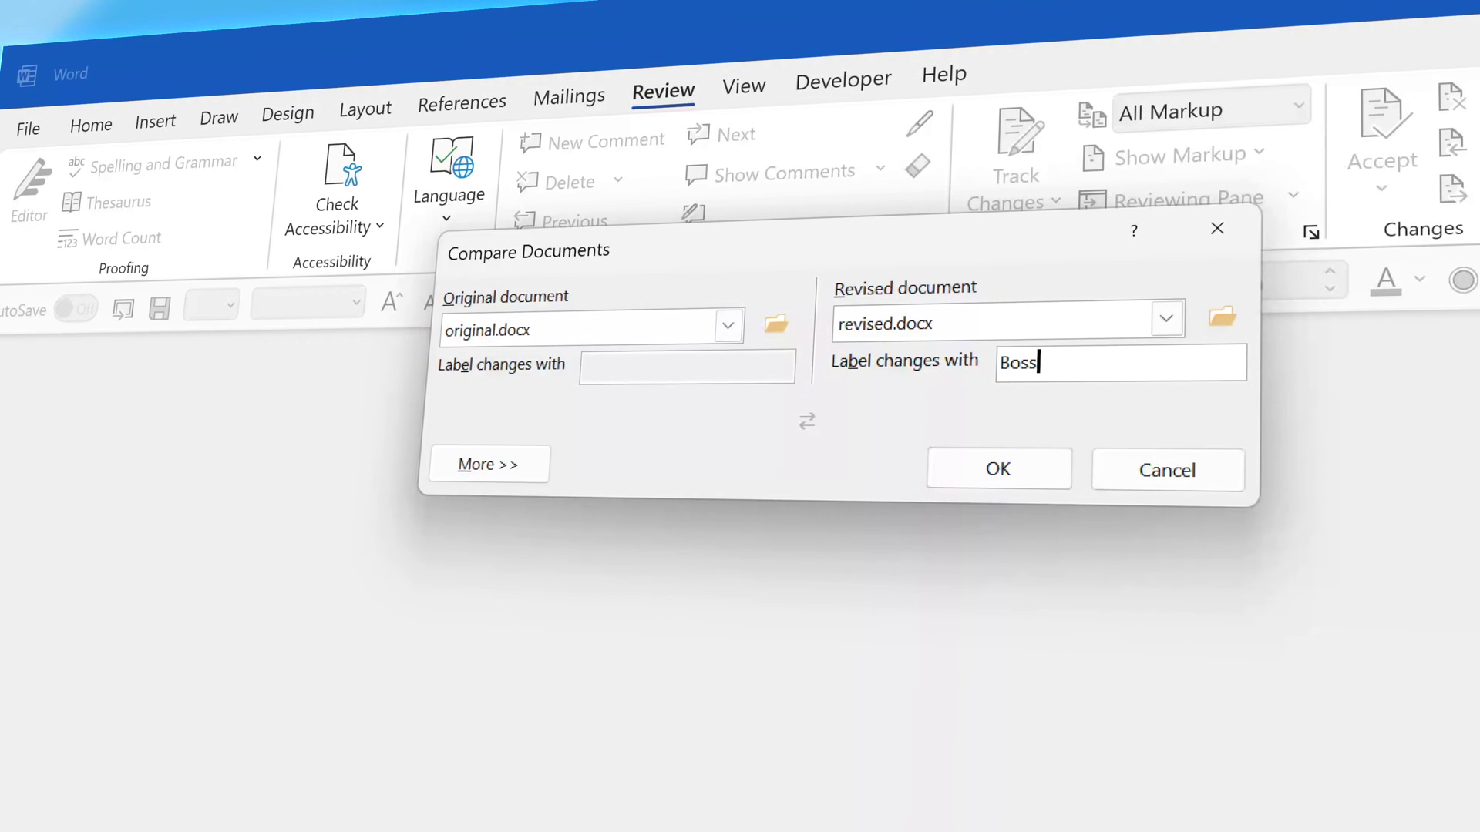
pyautogui.click(998, 471)
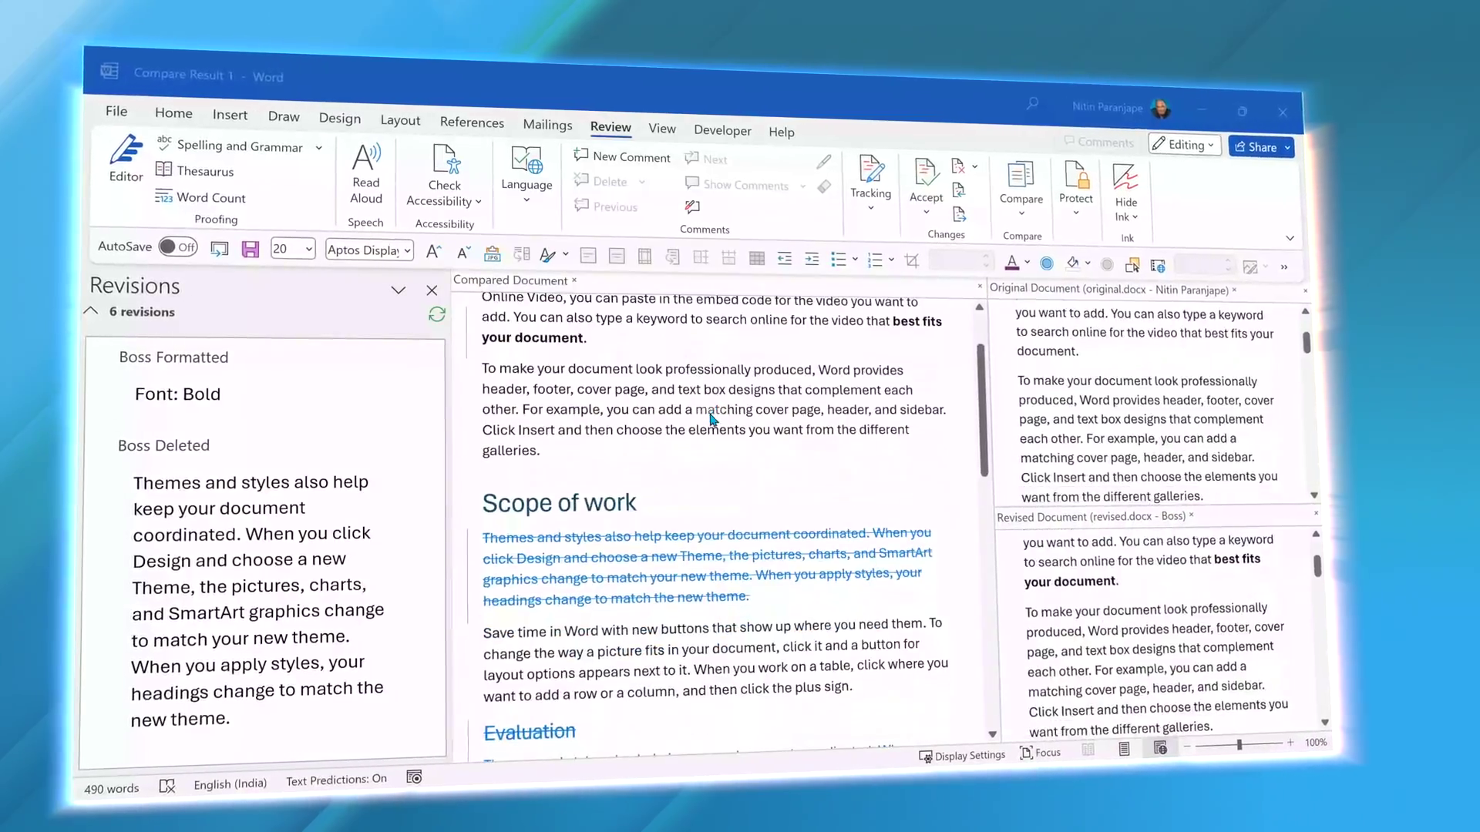
# Step: Scroll through Compare Result 1 and jump to the 'Boss Added' revision in the Revisions pane
pyautogui.scroll(-15, 716, 421)
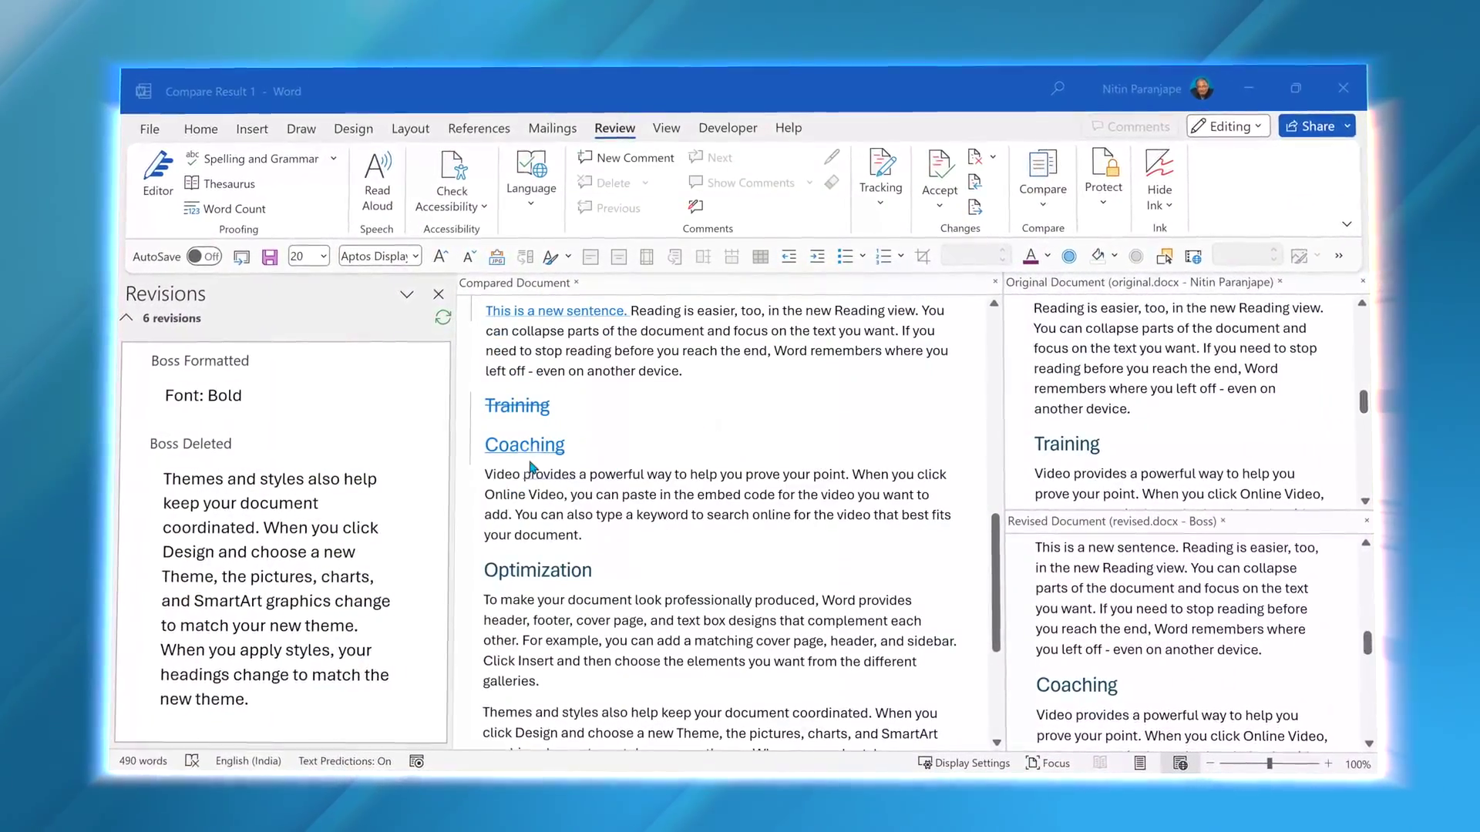
pyautogui.scroll(-5, 339, 493)
pyautogui.click(337, 454)
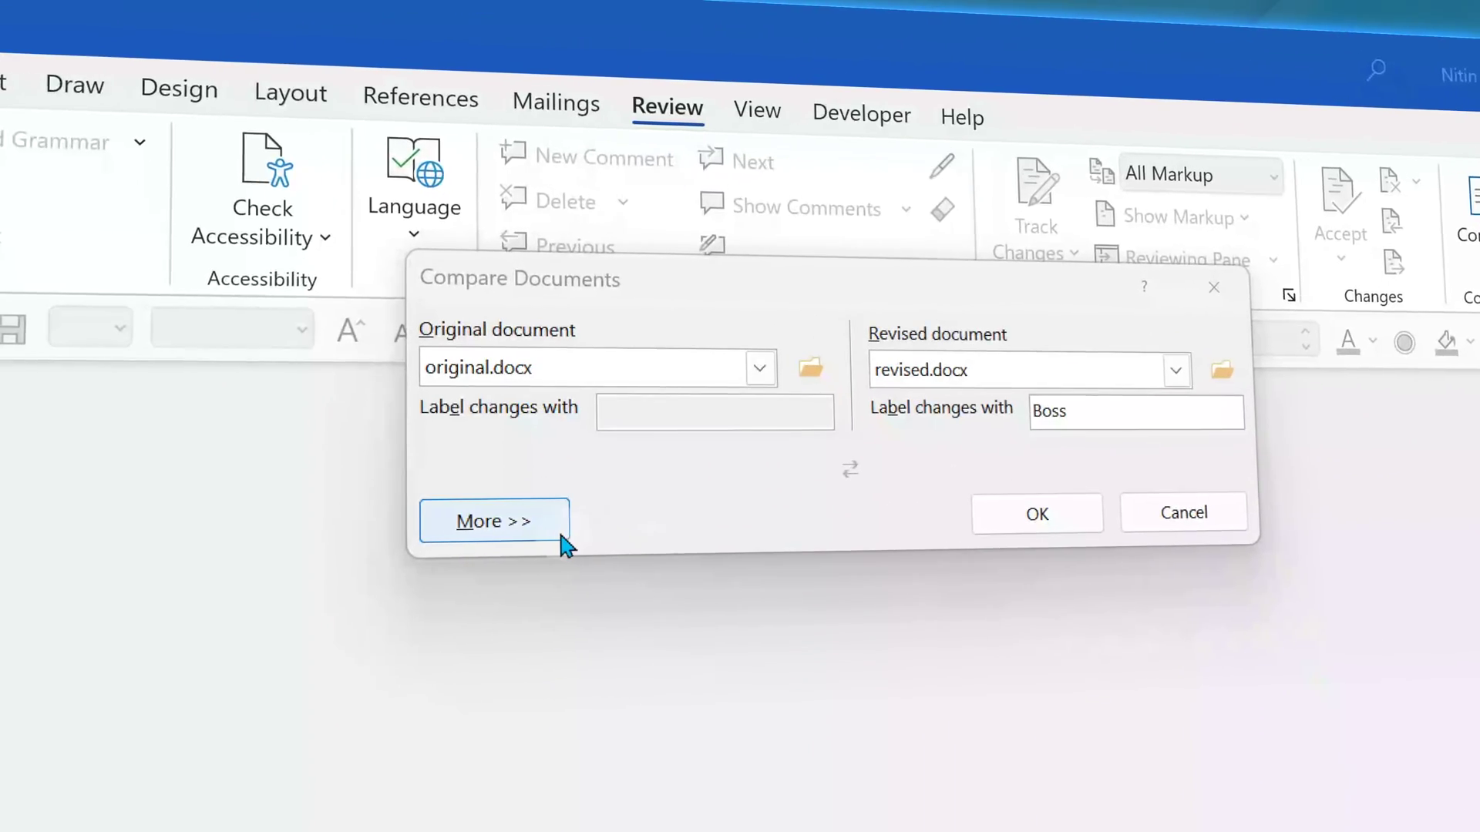
# Step: Expand the Compare Documents dialog with More >> to reveal additional comparison settings
pyautogui.click(549, 355)
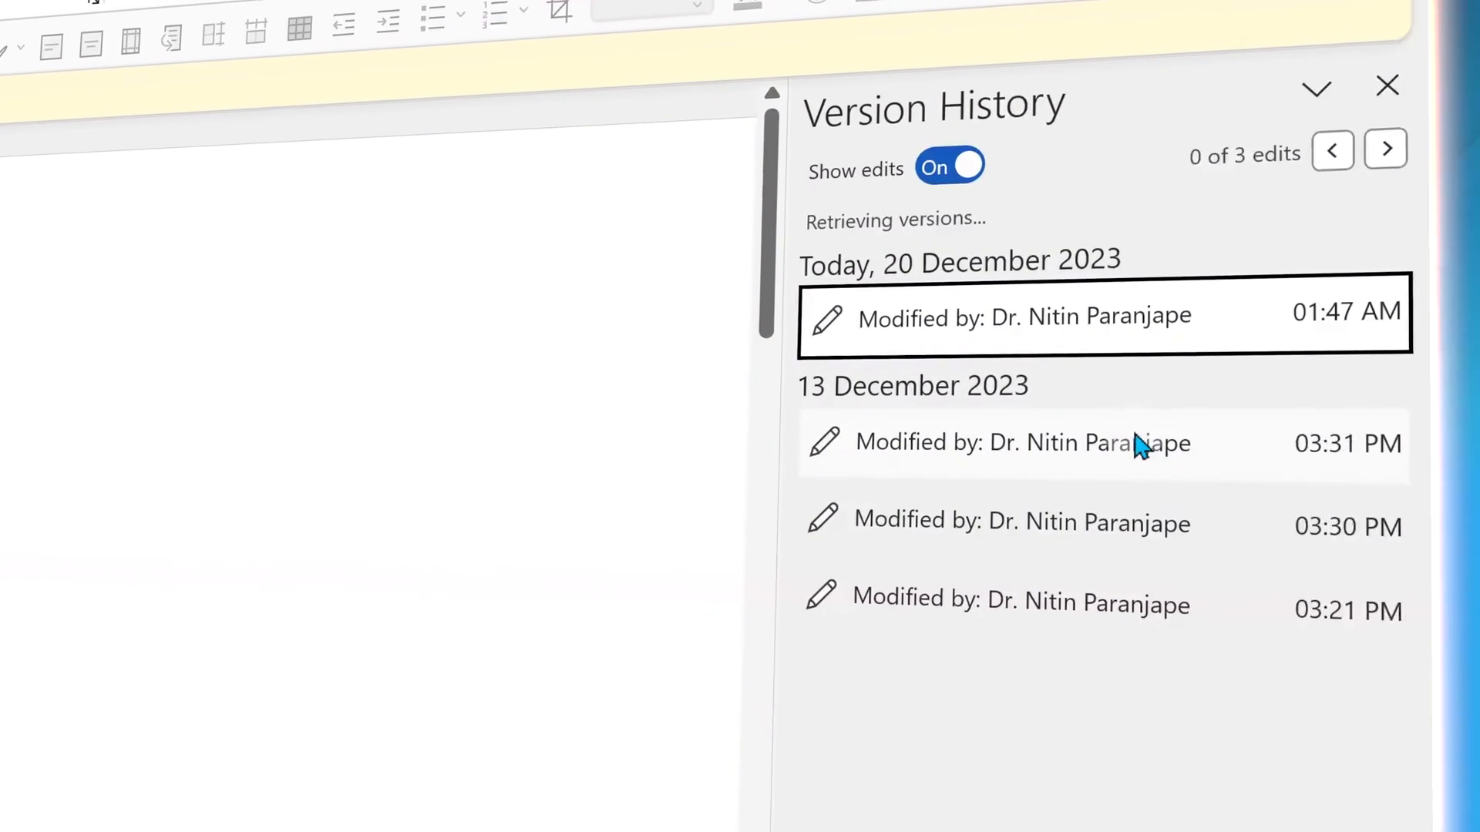
# Step: Open the 13 December 03:30 PM version, toggle Show edits off and on, and go to the next edit
pyautogui.click(1139, 445)
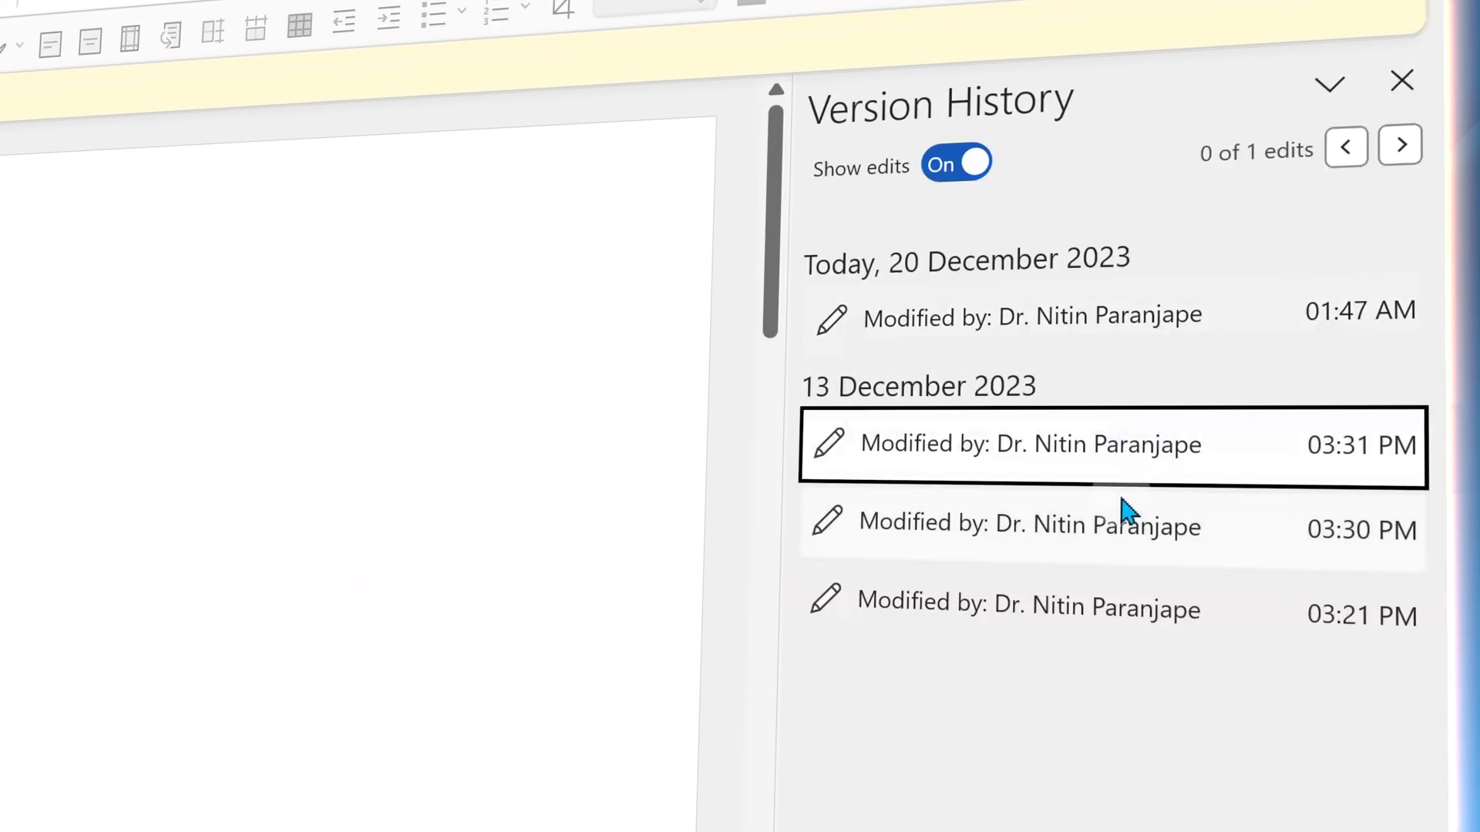
pyautogui.click(1106, 524)
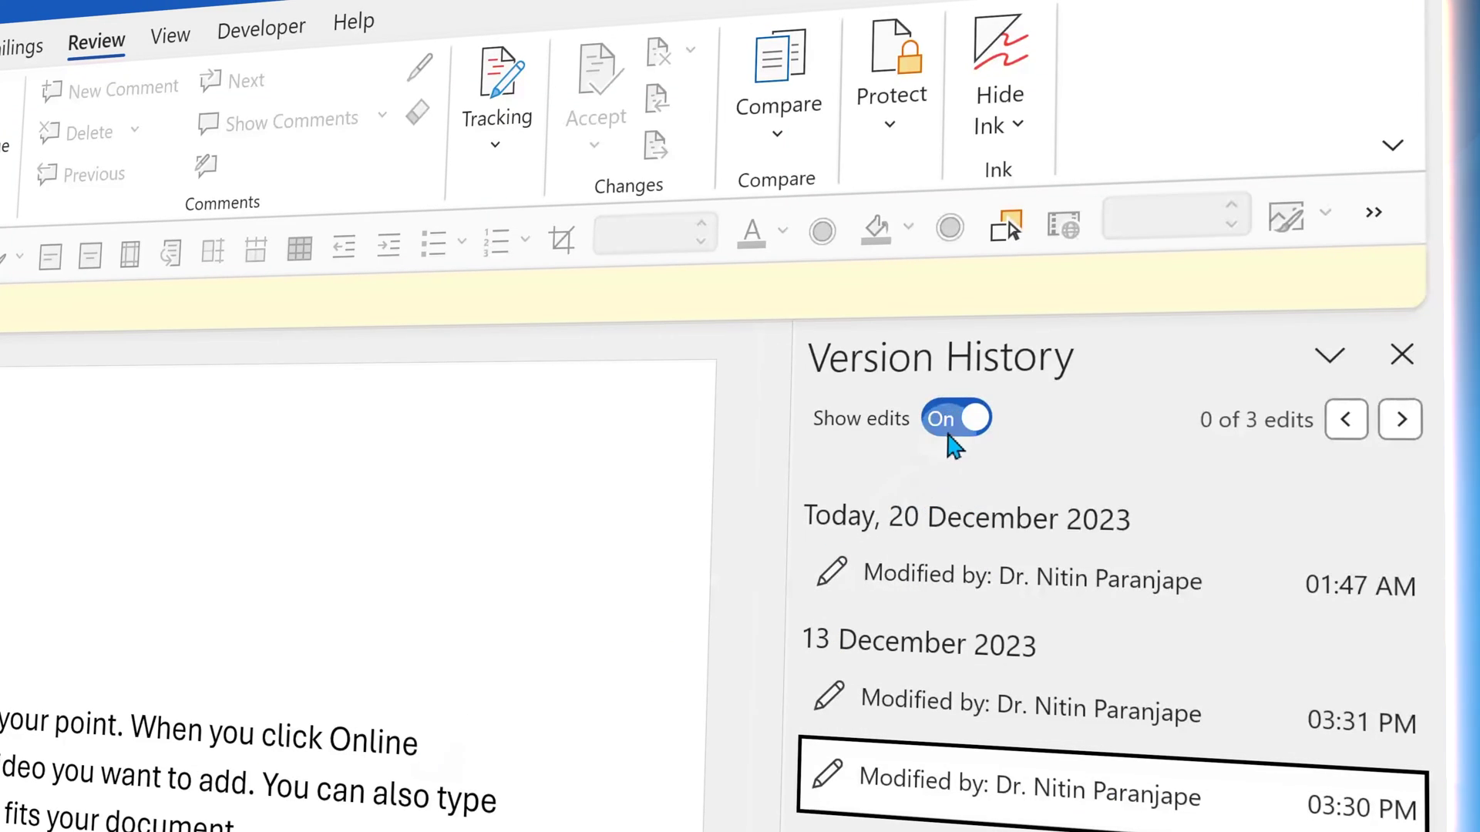
pyautogui.scroll(-3, 446, 736)
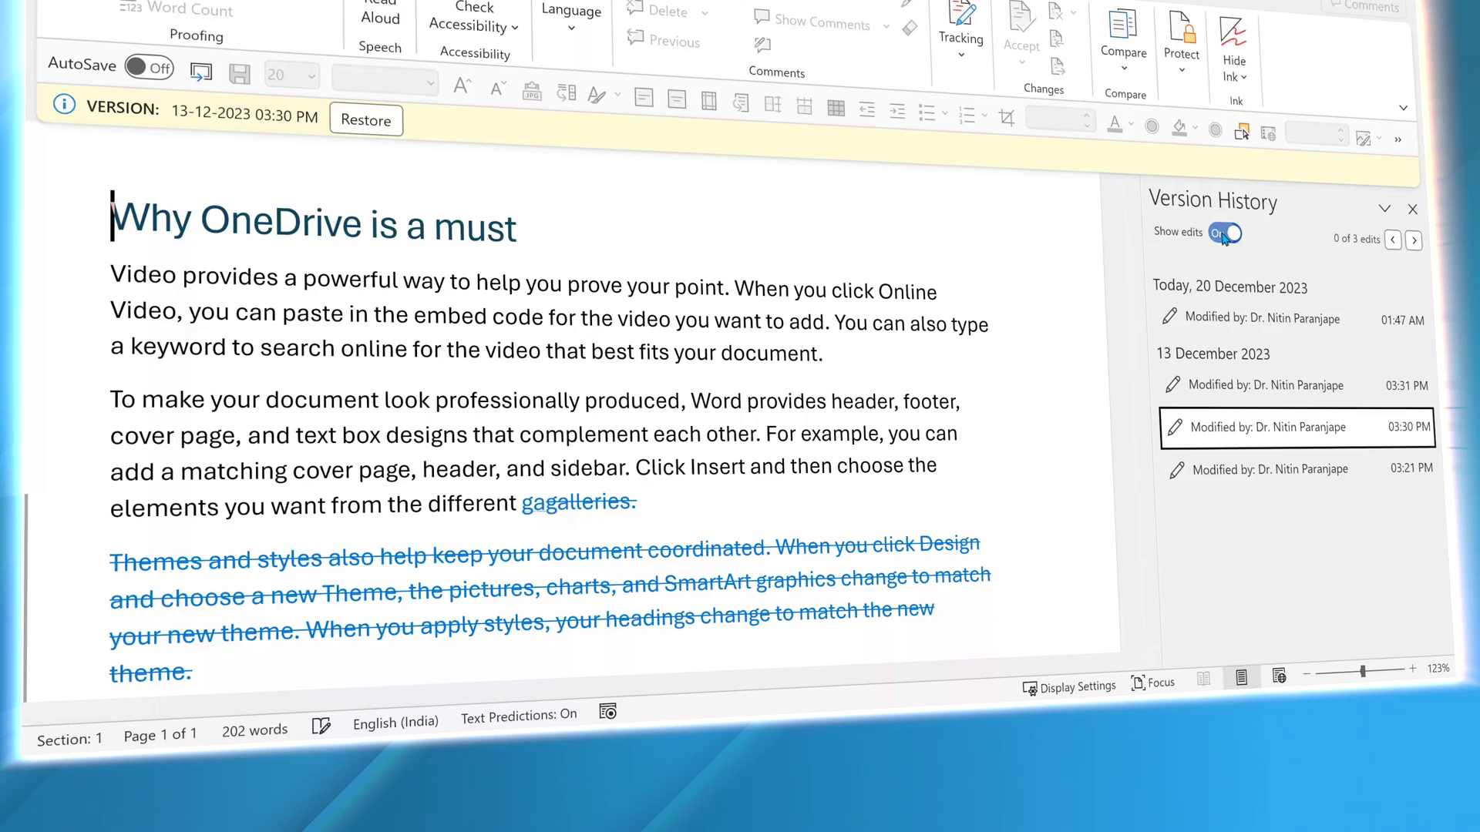
pyautogui.click(1224, 234)
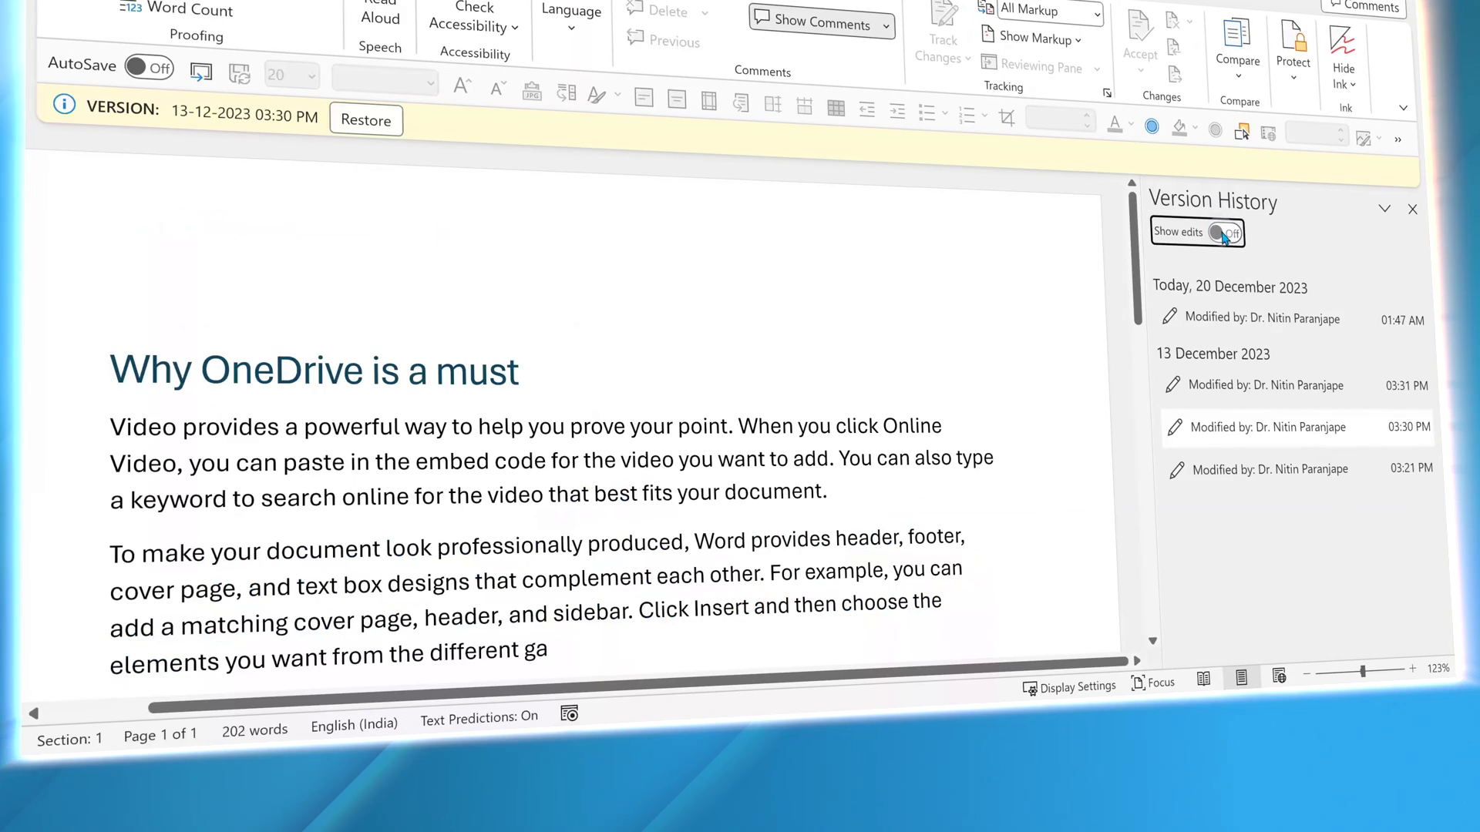
pyautogui.click(1225, 234)
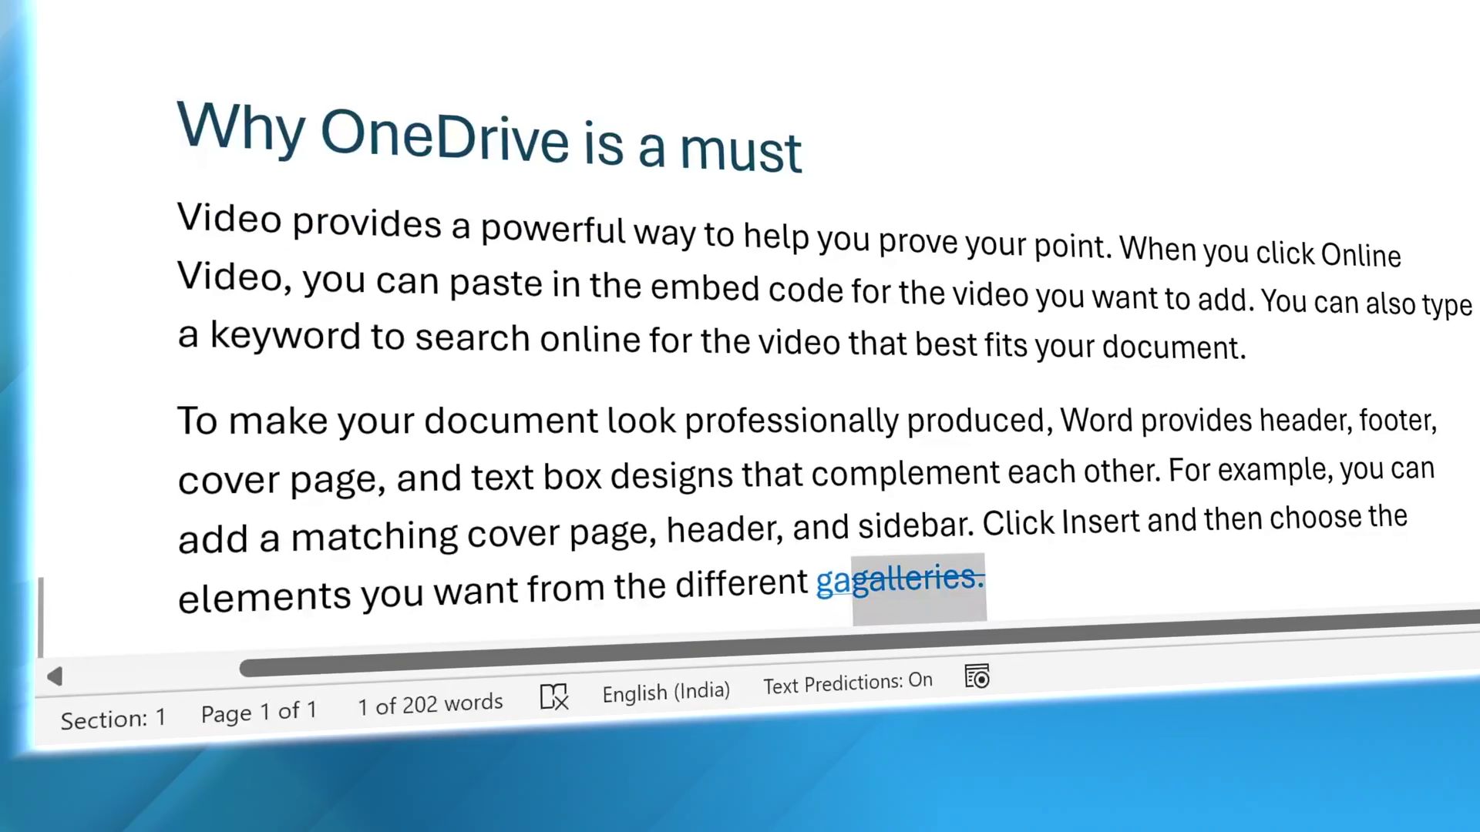
pyautogui.click(1392, 373)
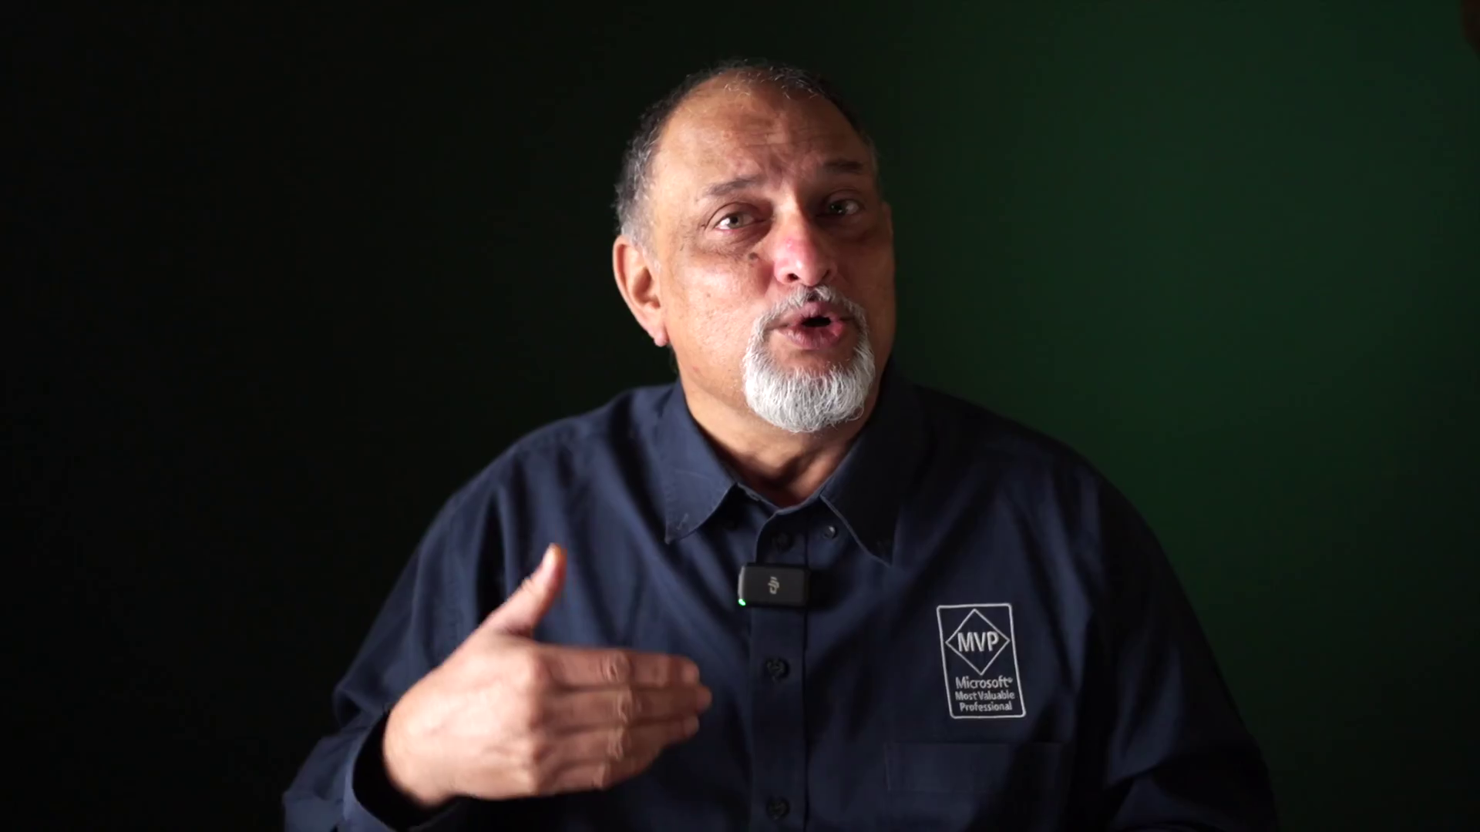